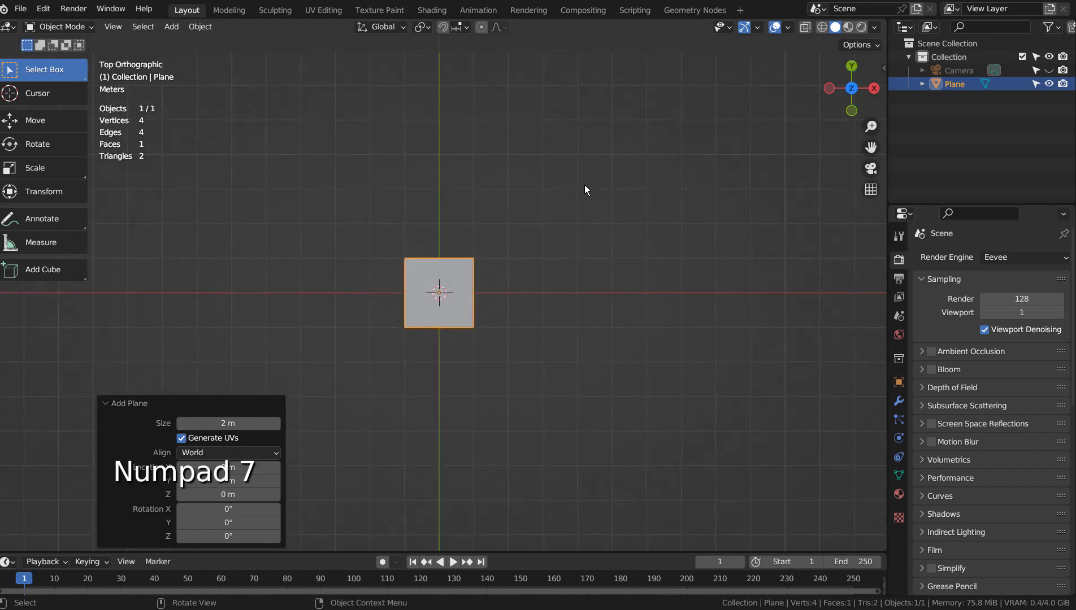
Add a cylinder mesh and move it so it overlaps the plane's upper-right corner in the top view.
click(584, 190)
key(shift+a)
mouse_move(584, 190)
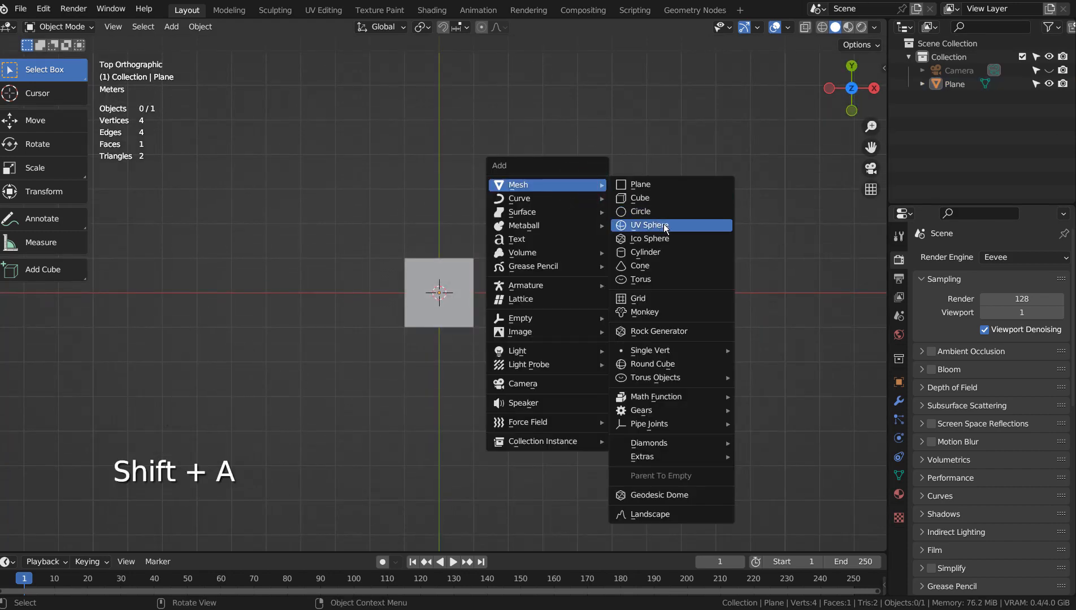
click(666, 251)
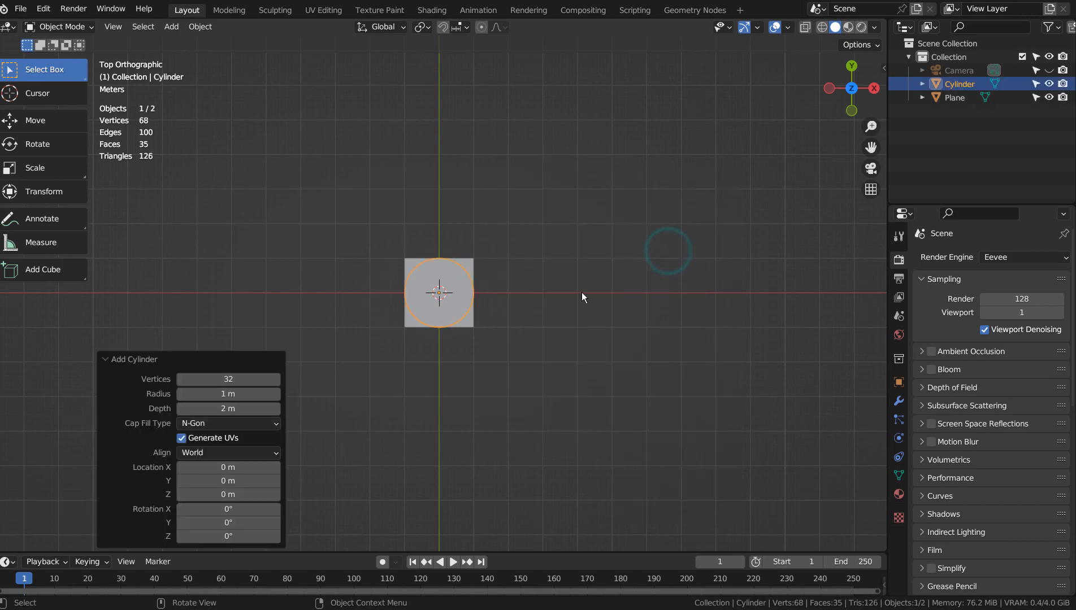
key(g)
click(600, 267)
Stretch the plane along X by a factor of about 1.99.
click(446, 310)
key(s)
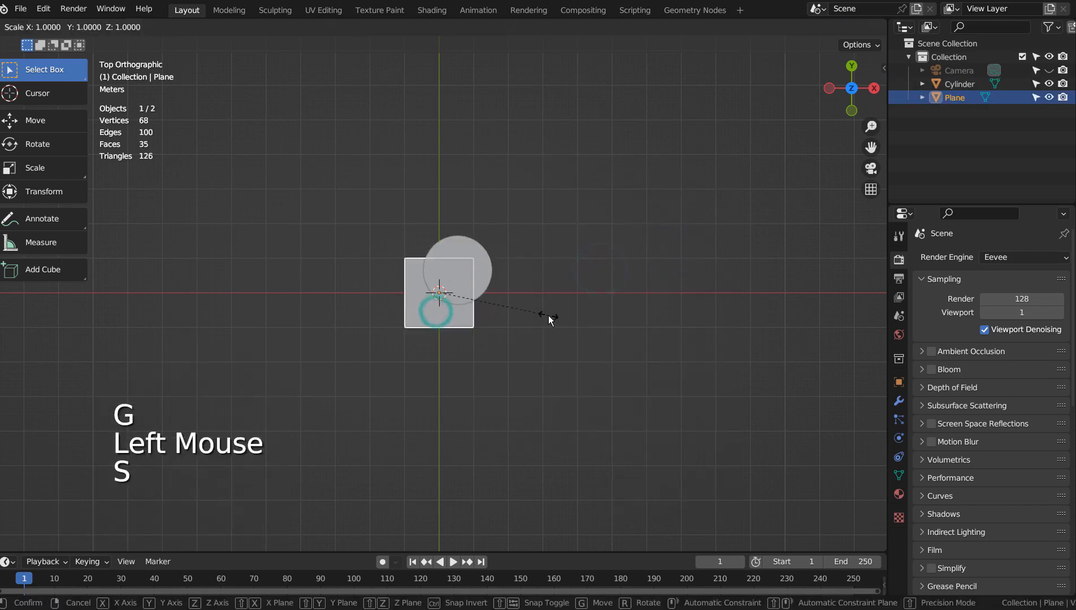
key(x)
click(660, 309)
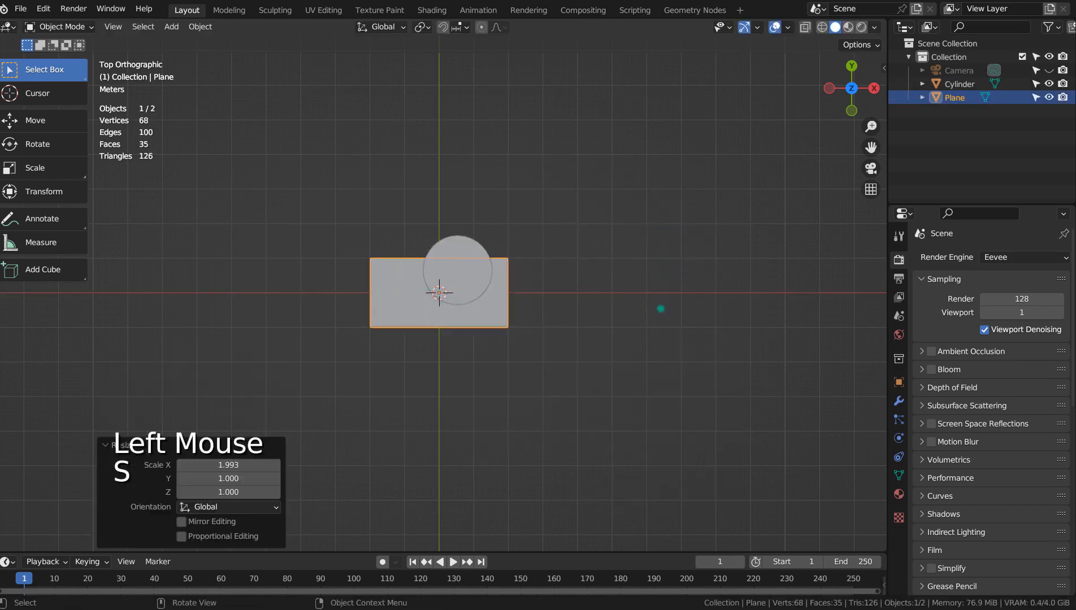
Enlarge the cylinder by about 1.52, move it farther above the plane, and scale it up by about 1.15.
click(458, 248)
key(s)
key(g)
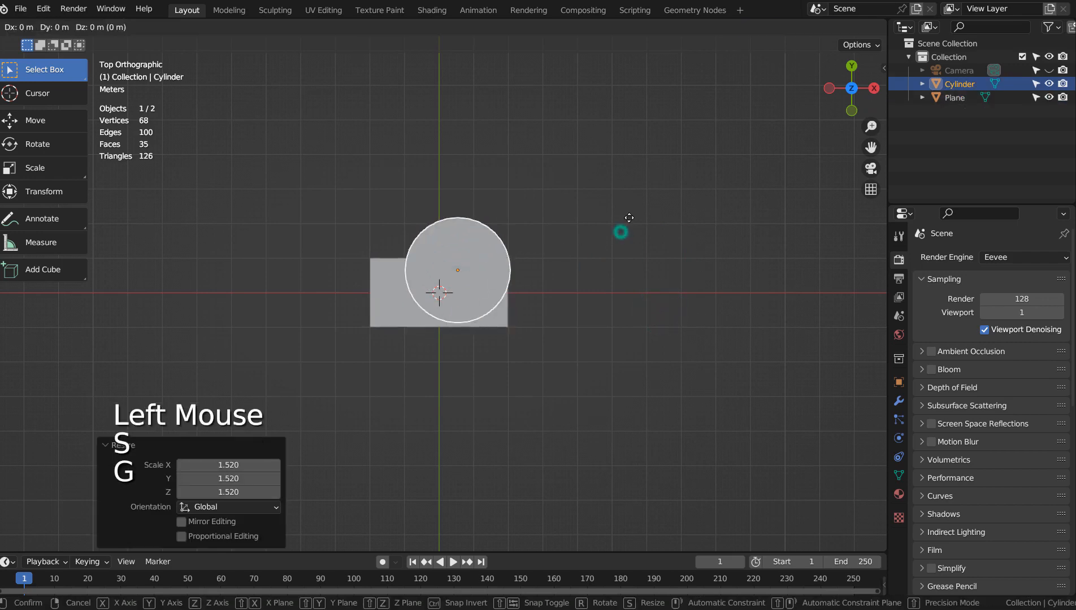
key(s)
Flatten the cylinder along Y to about 0.51, move it down over the plane, and enlarge the oval by about 1.46.
key(s)
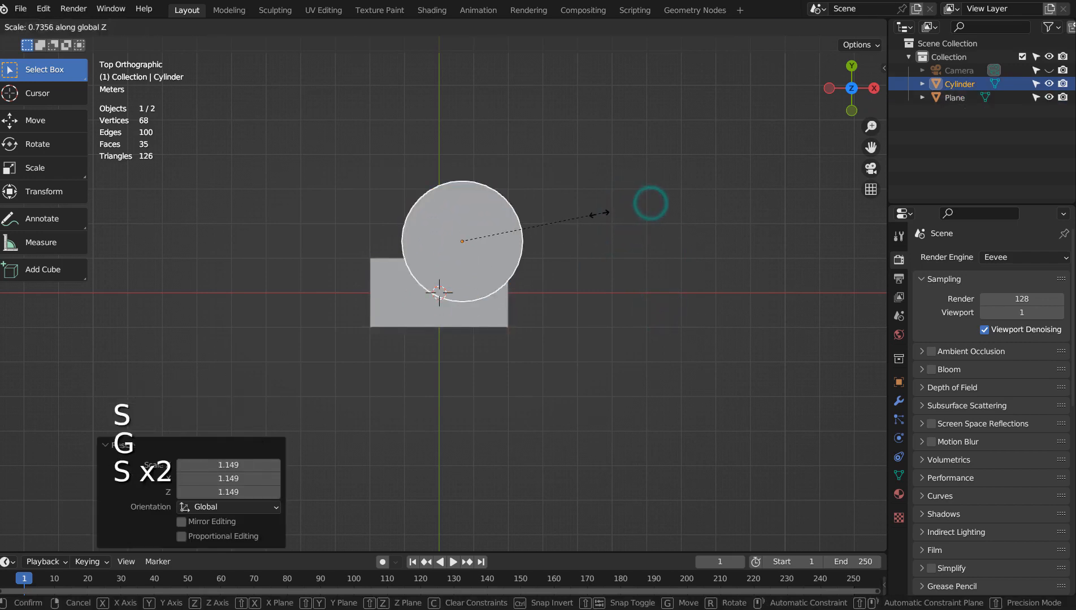
key(y)
click(557, 219)
key(g)
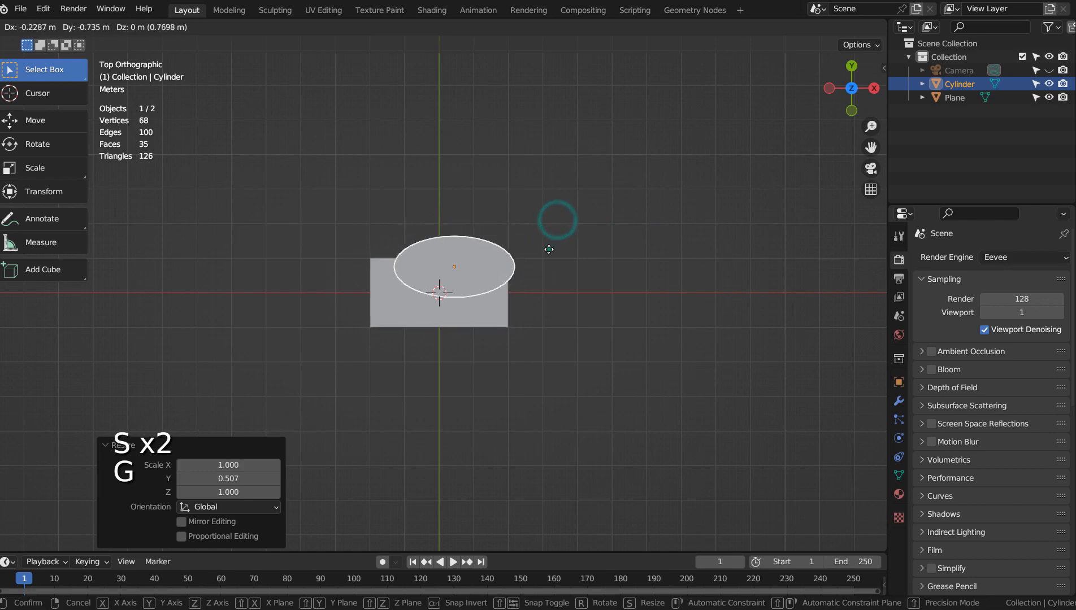
click(549, 249)
key(s)
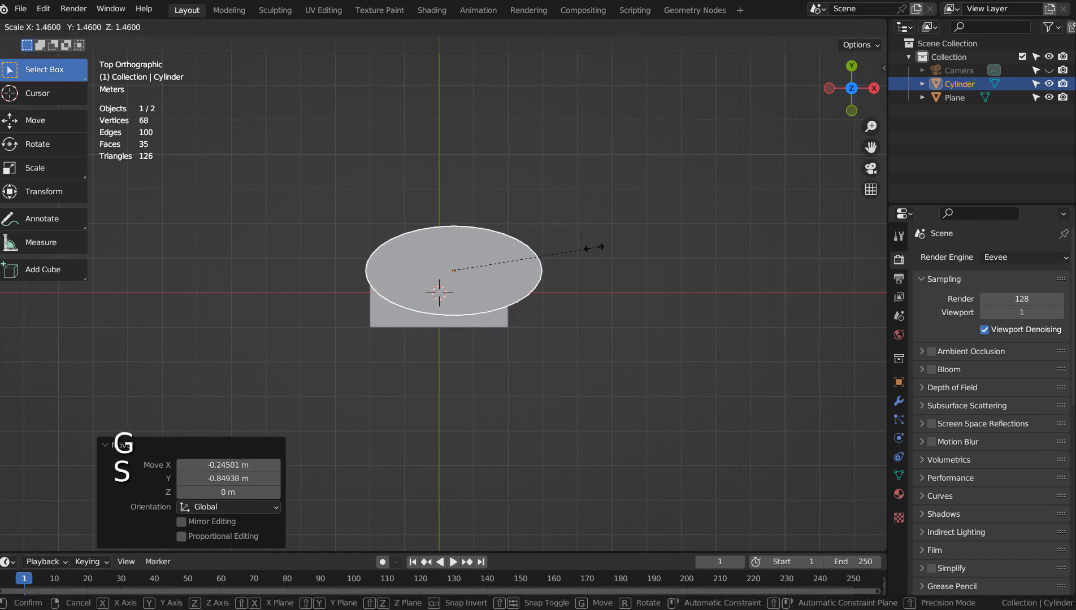
click(593, 247)
Add a Boolean modifier to the plane in Difference mode with the Cylinder as its cutting object.
click(506, 324)
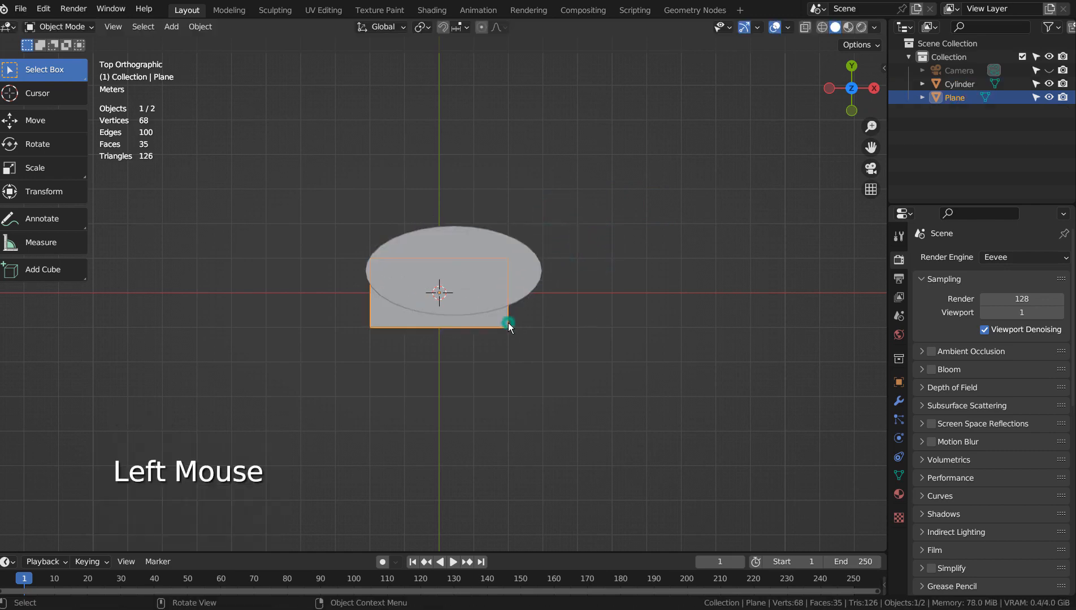
click(898, 400)
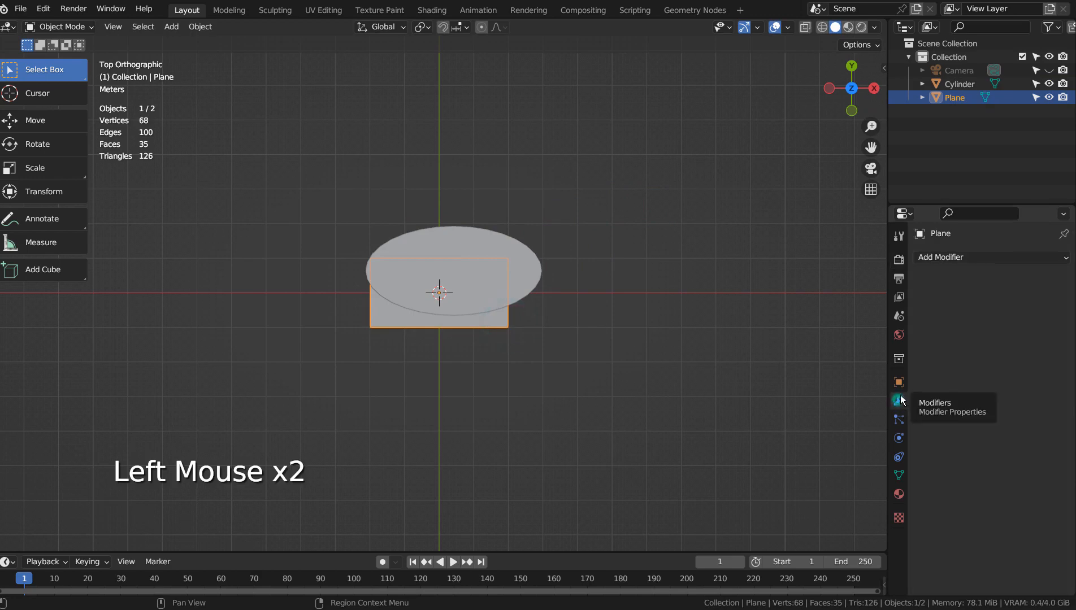
click(987, 258)
click(808, 321)
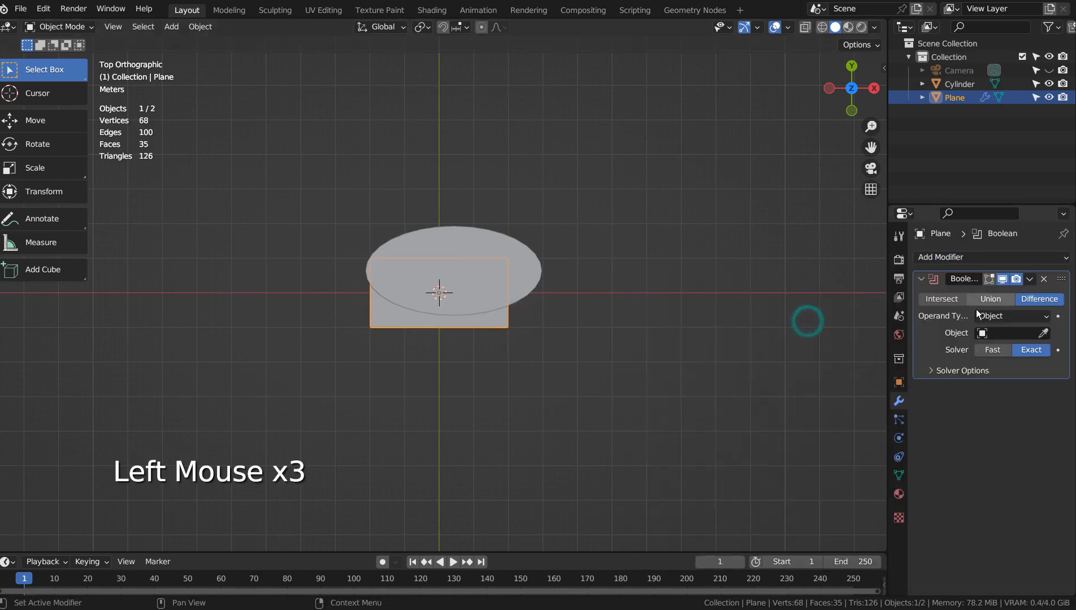
click(981, 334)
click(958, 352)
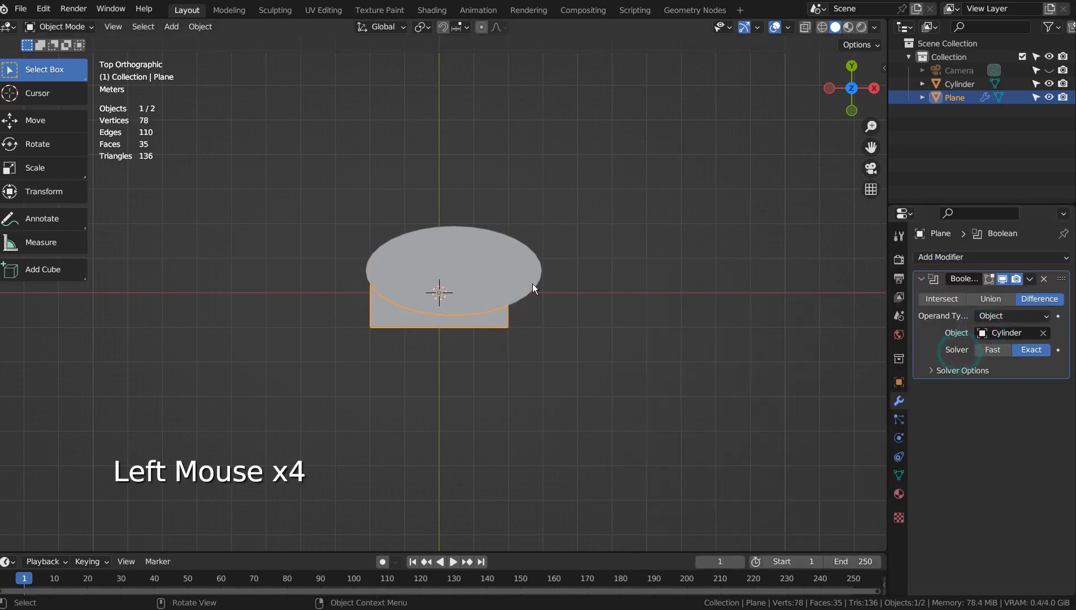
Apply the plane's Boolean modifier and delete the oval cylinder.
click(927, 350)
key(ctrl+a)
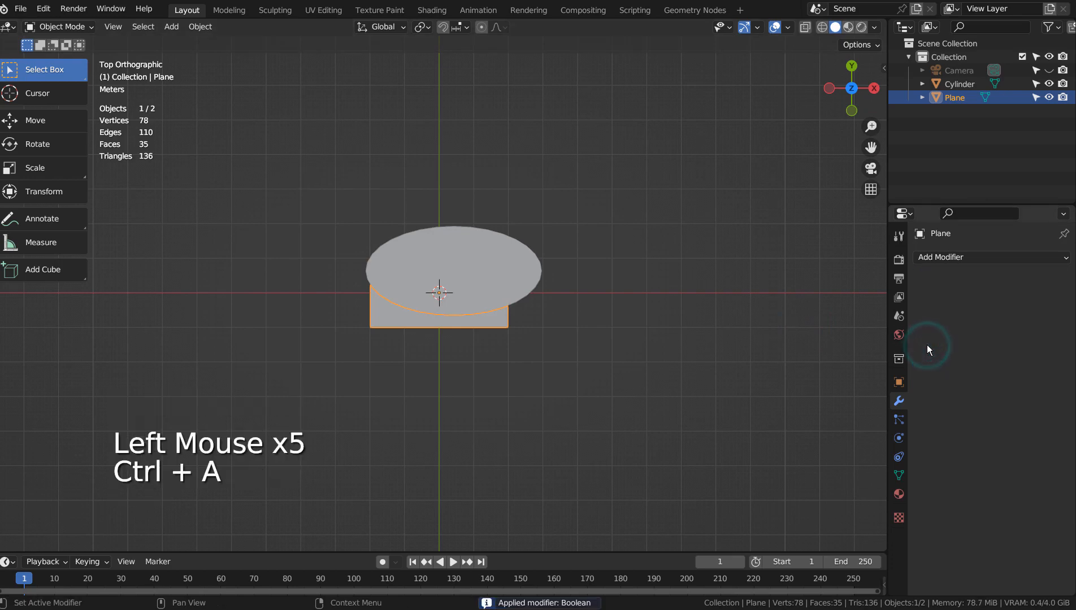
click(490, 277)
key(x)
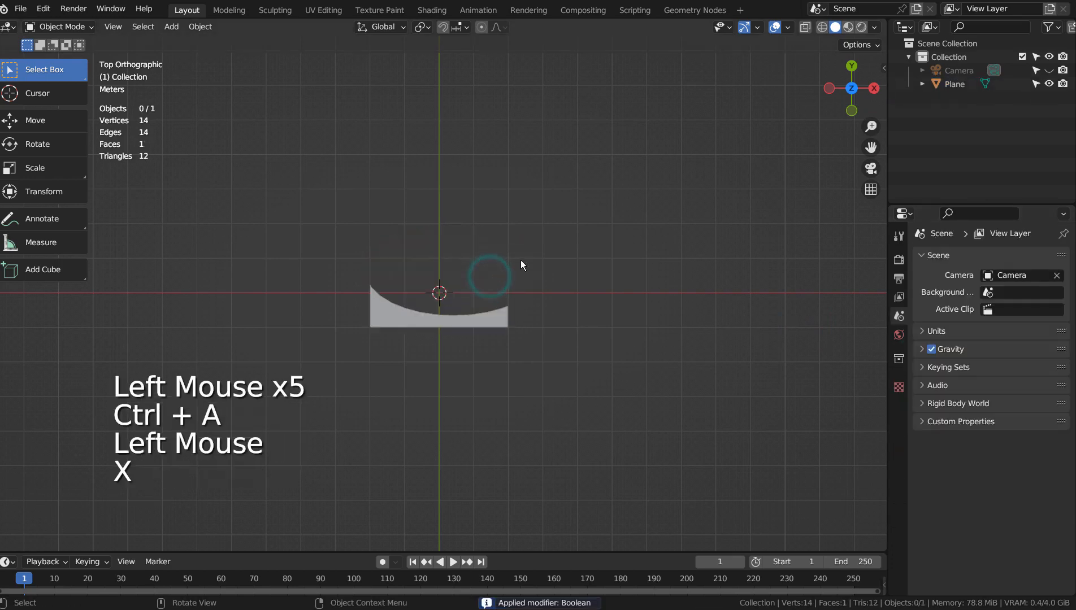
Add a second cylinder, scale it to about 0.72, and place it above the right end of the curved plane.
key(shift+a)
mouse_move(520, 264)
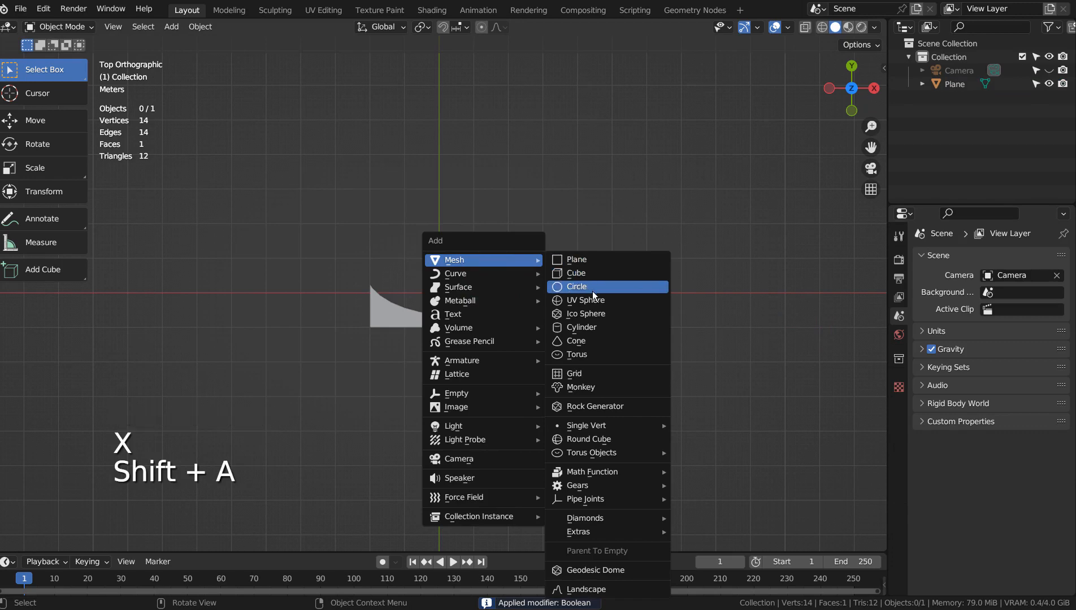
click(603, 332)
key(g)
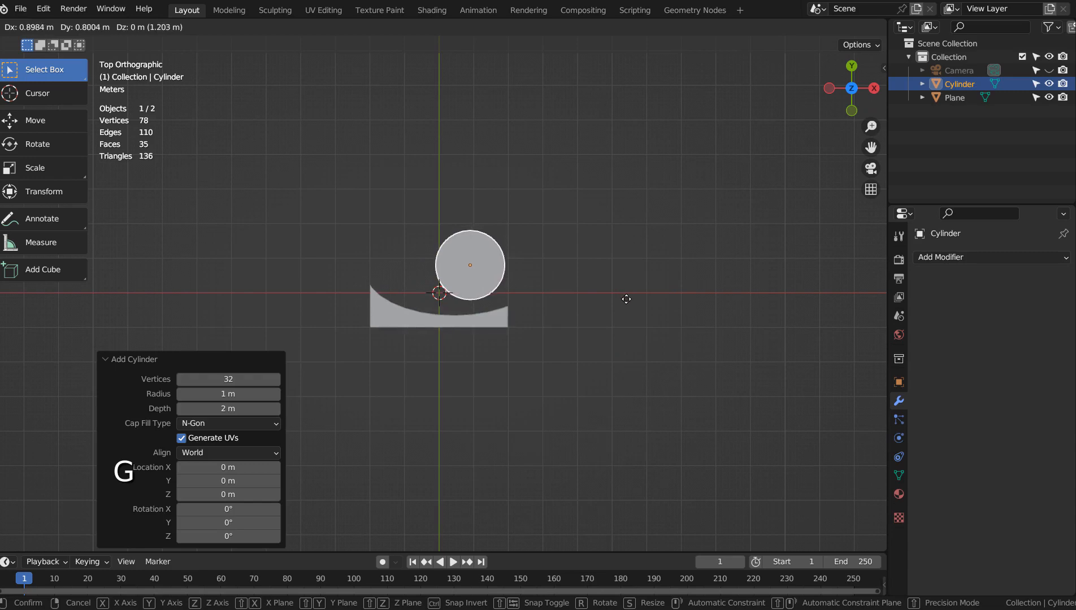
click(626, 298)
key(s)
click(582, 291)
key(g)
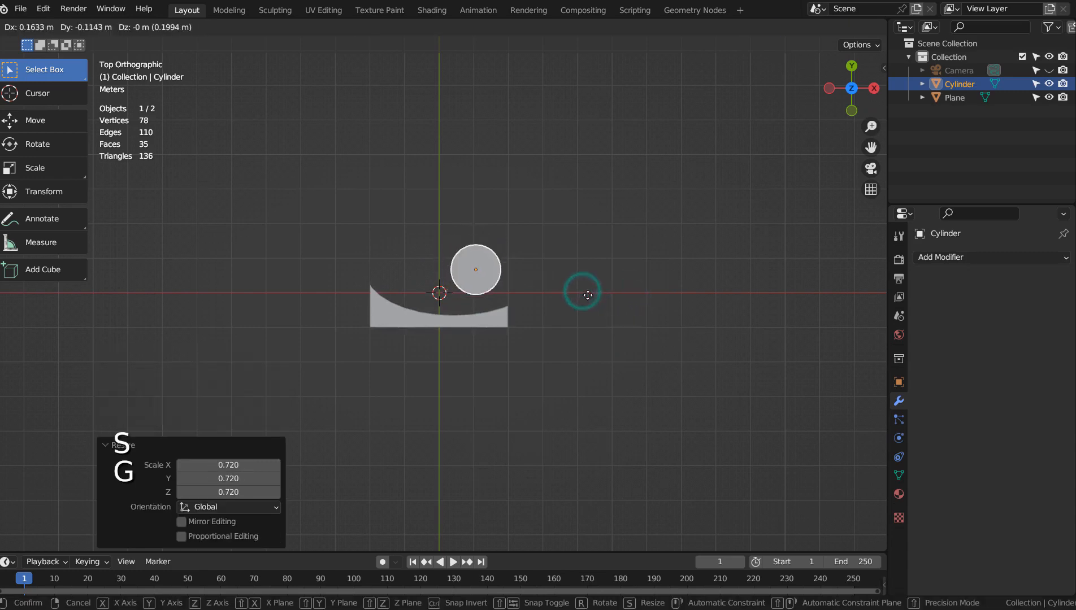
click(602, 291)
Align the camera to the top view and fly it closer to frame the cylinder and the curved plane.
key(ctrl+alt+KP_0)
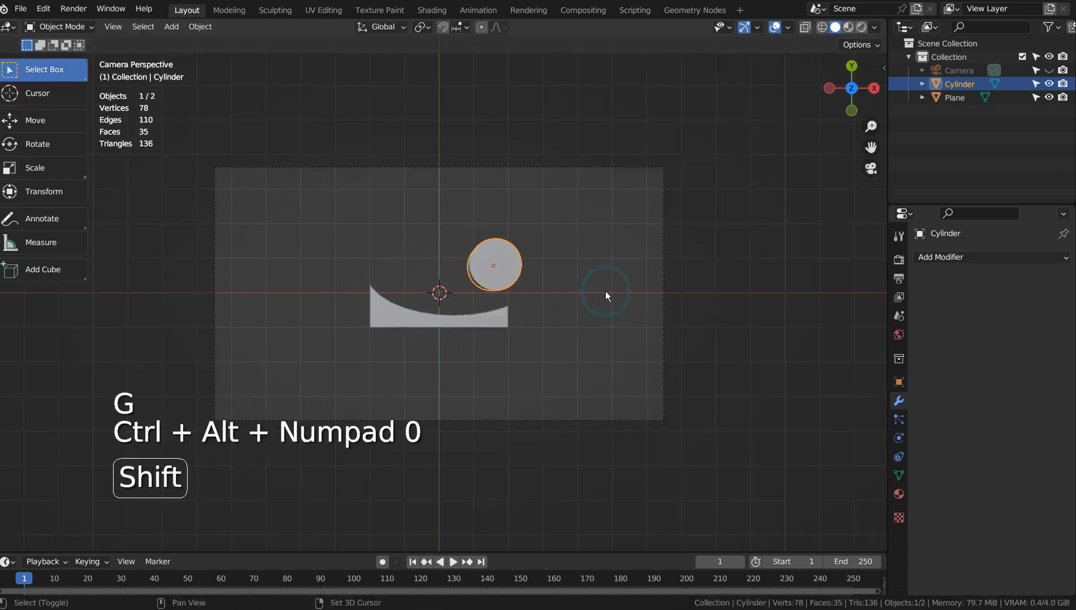
key(shift+grave)
key(shift+w)
click(611, 308)
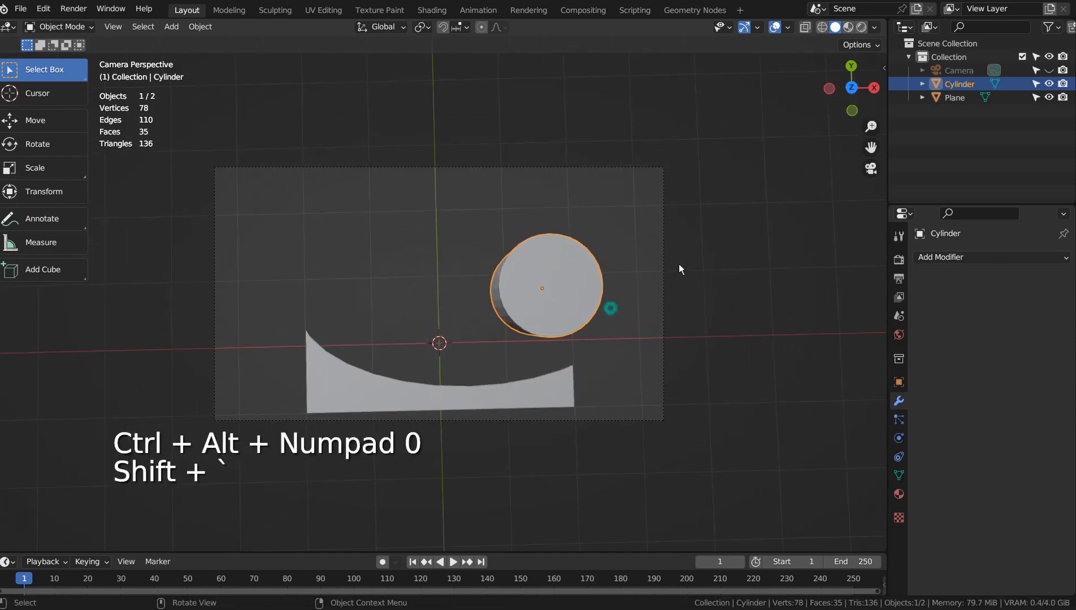
Switch the camera lens to Orthographic with a scale of 3.914 and a vertical shift of -0.090.
click(961, 70)
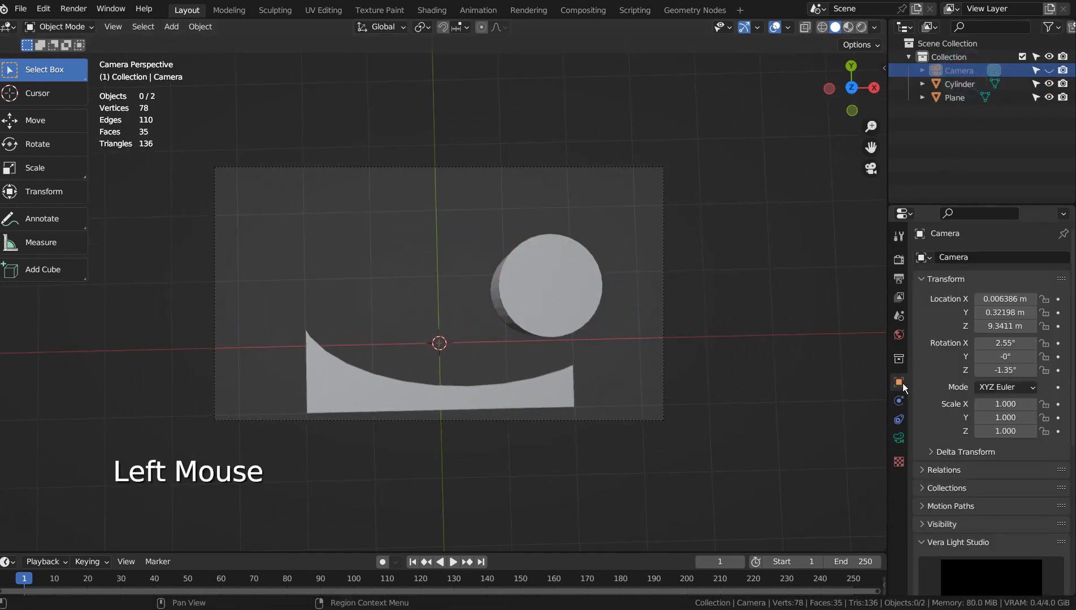
click(899, 438)
click(1012, 298)
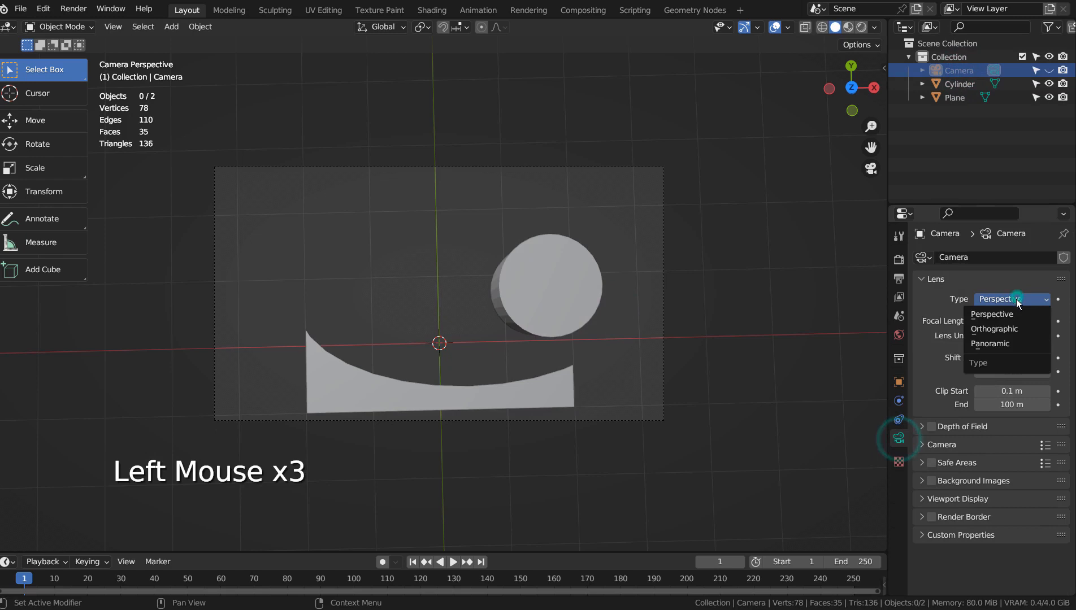
click(1003, 329)
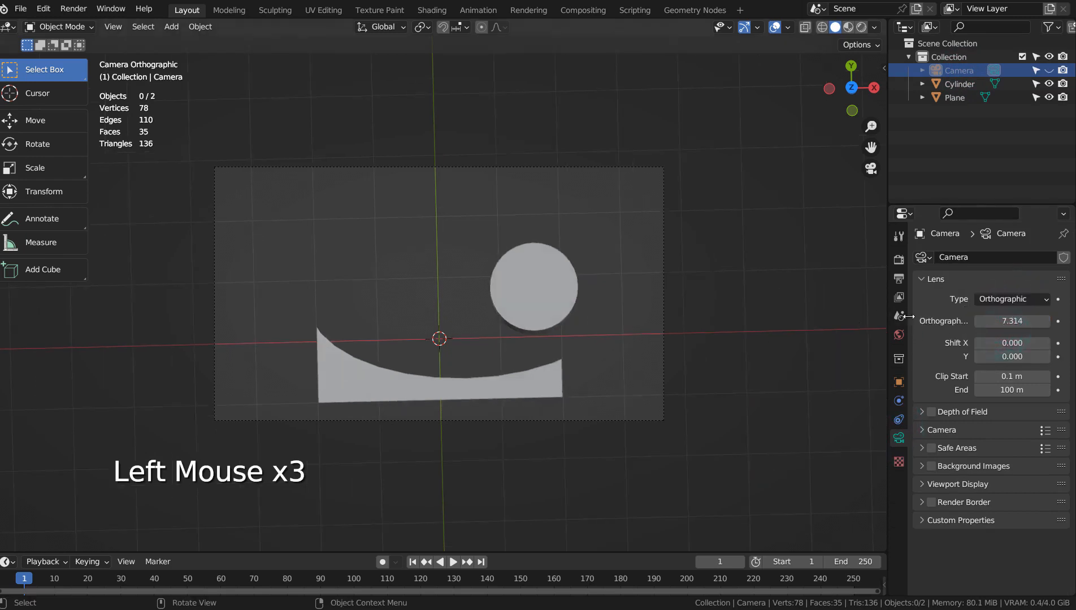
drag(1011, 321, 1003, 357)
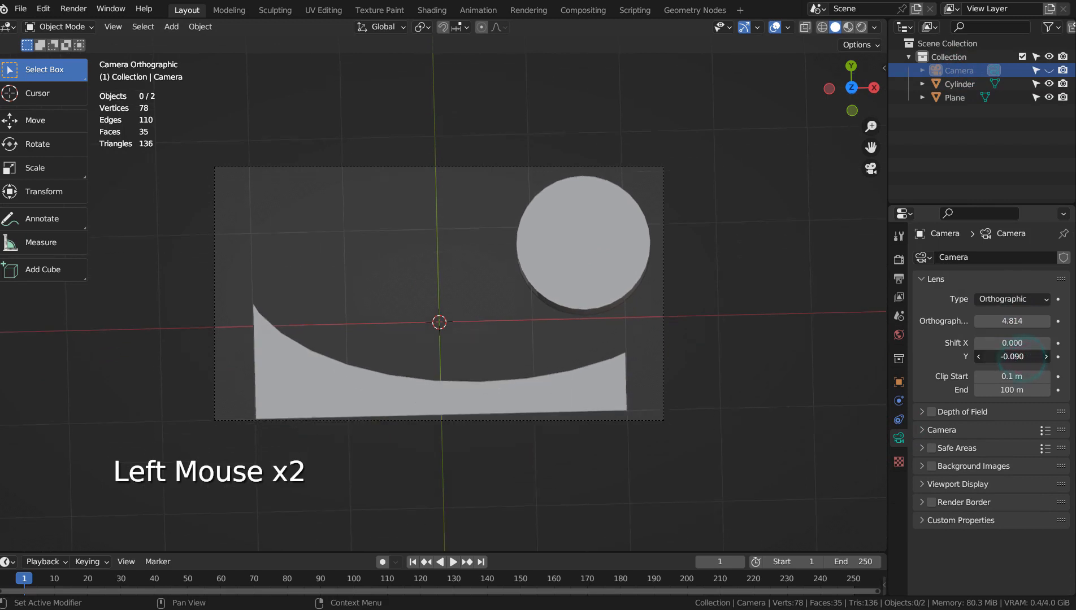
mouse_move(1034, 320)
mouse_down()
mouse_move(1045, 320)
mouse_move(1016, 319)
mouse_up()
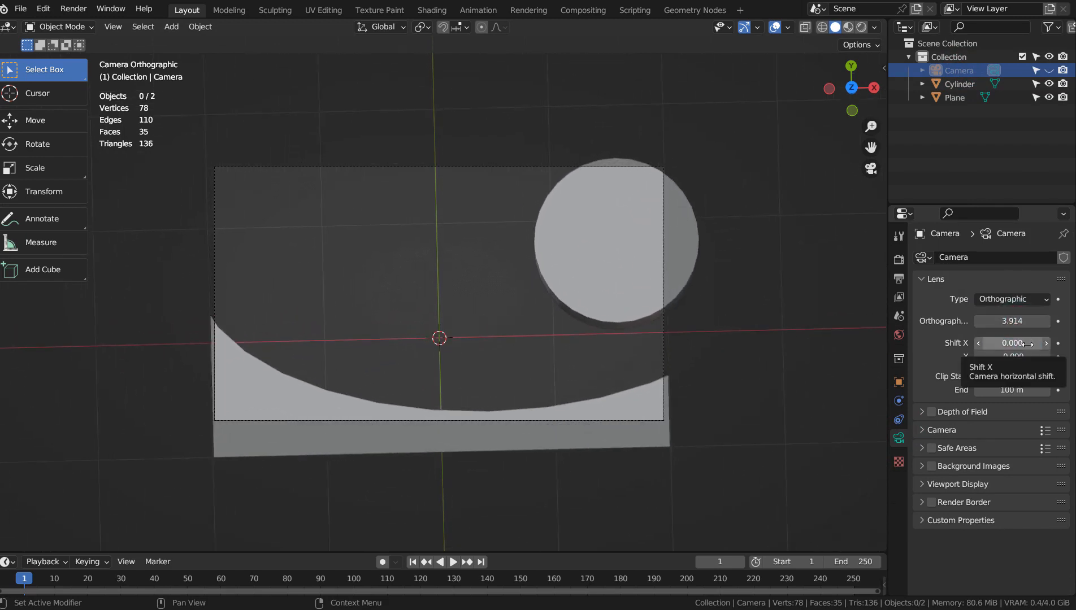
click(662, 249)
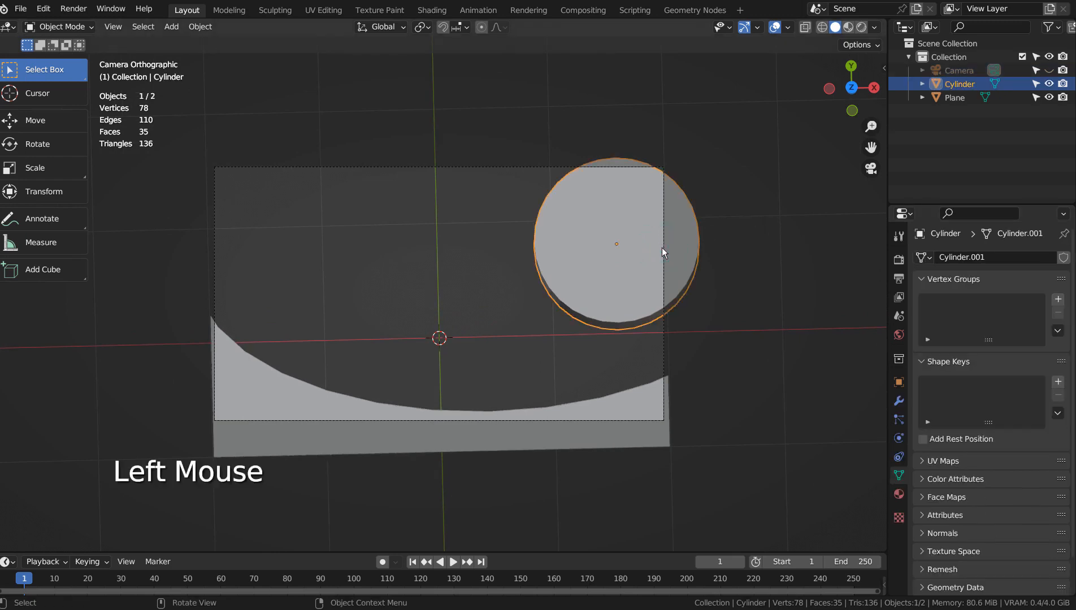
click(956, 72)
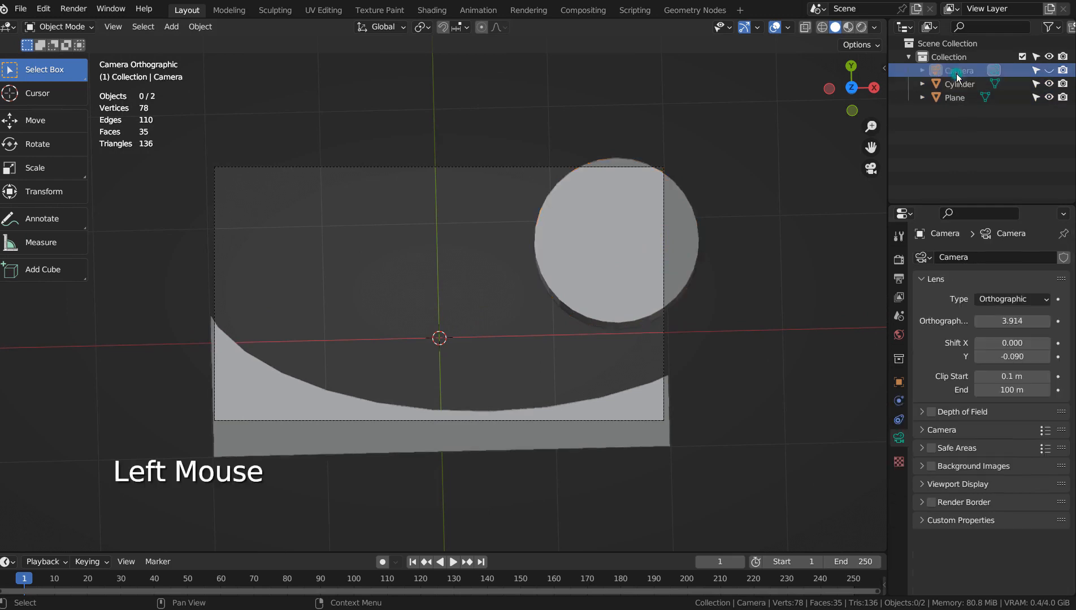
click(1020, 299)
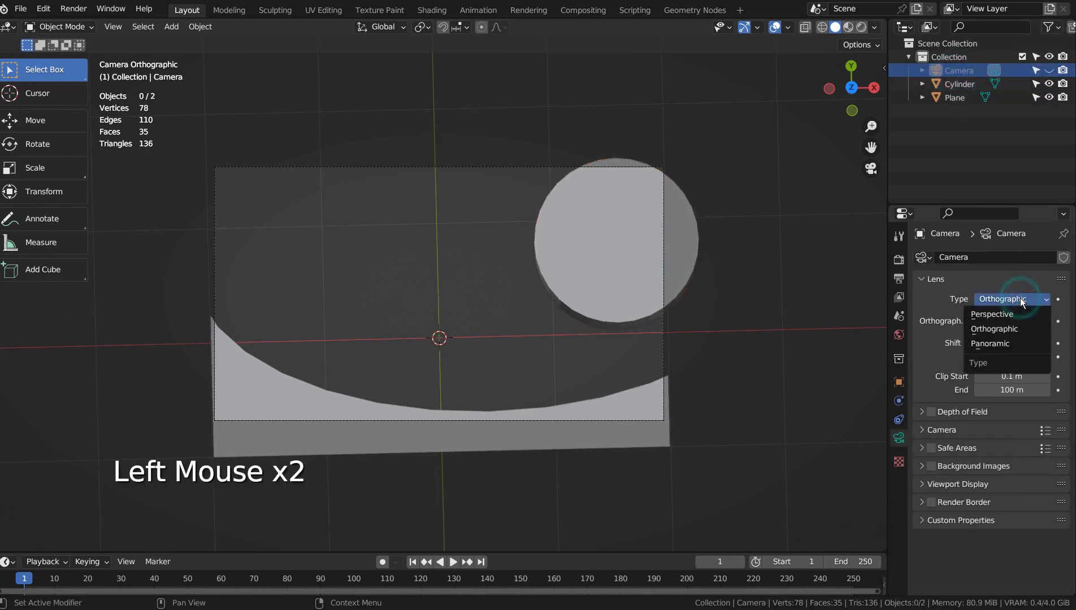
Delete all faces of the cylinder except its top cap, leaving a flat disc.
click(655, 291)
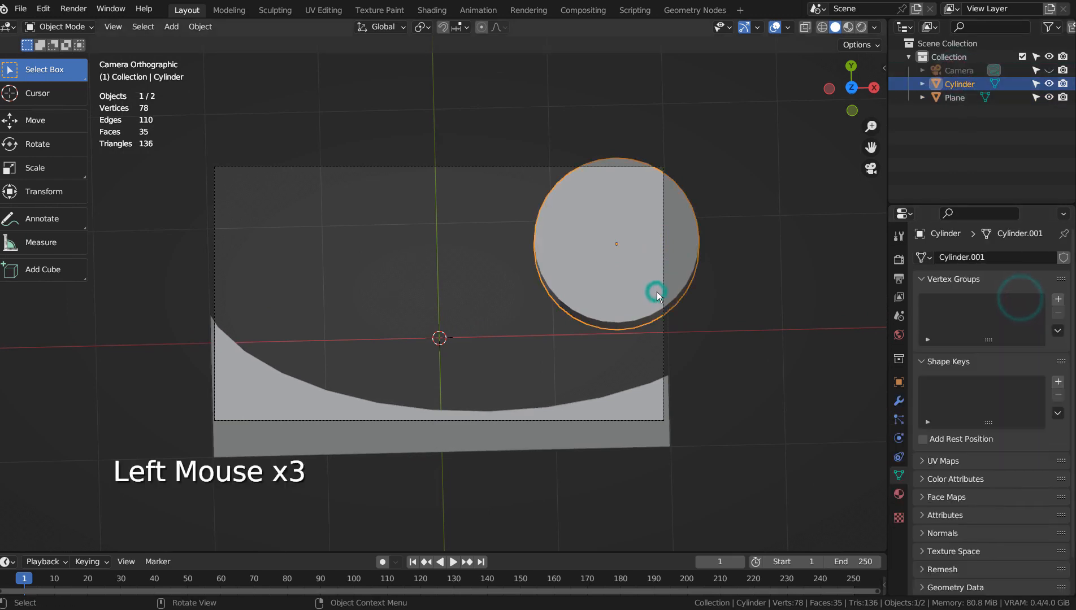
middle_drag(708, 396, 684, 296)
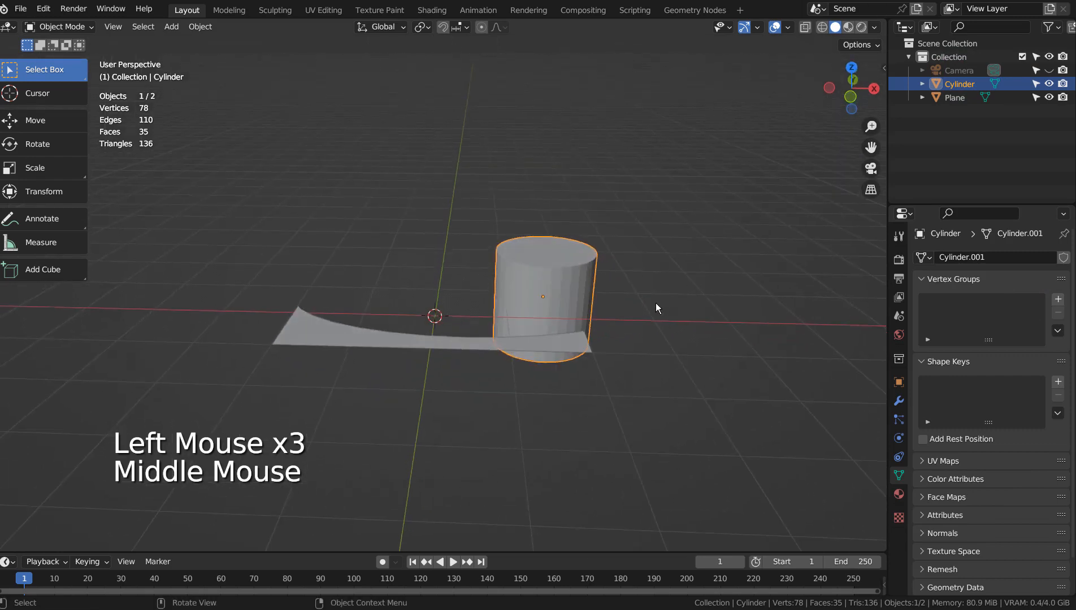
key(Tab)
key(KP_1)
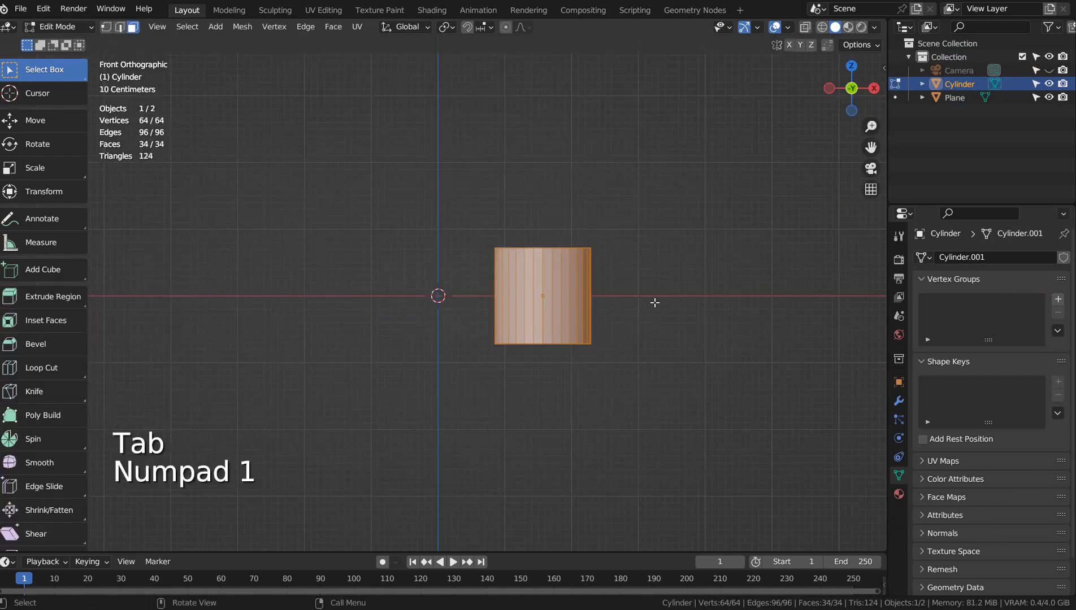
key(shift+z)
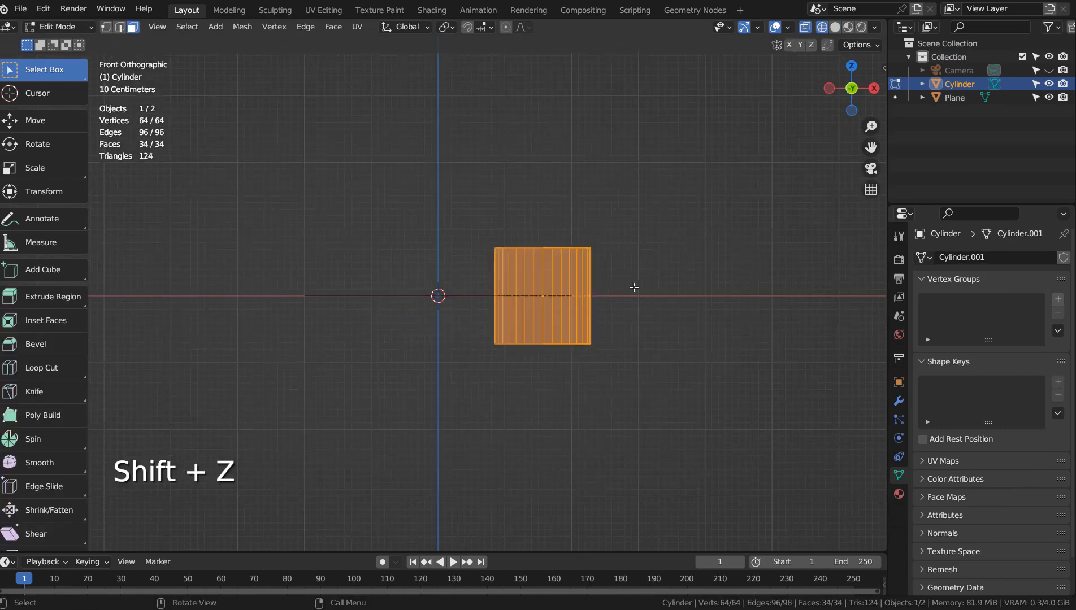
key(3)
click(655, 284)
drag(463, 276, 661, 395)
key(x)
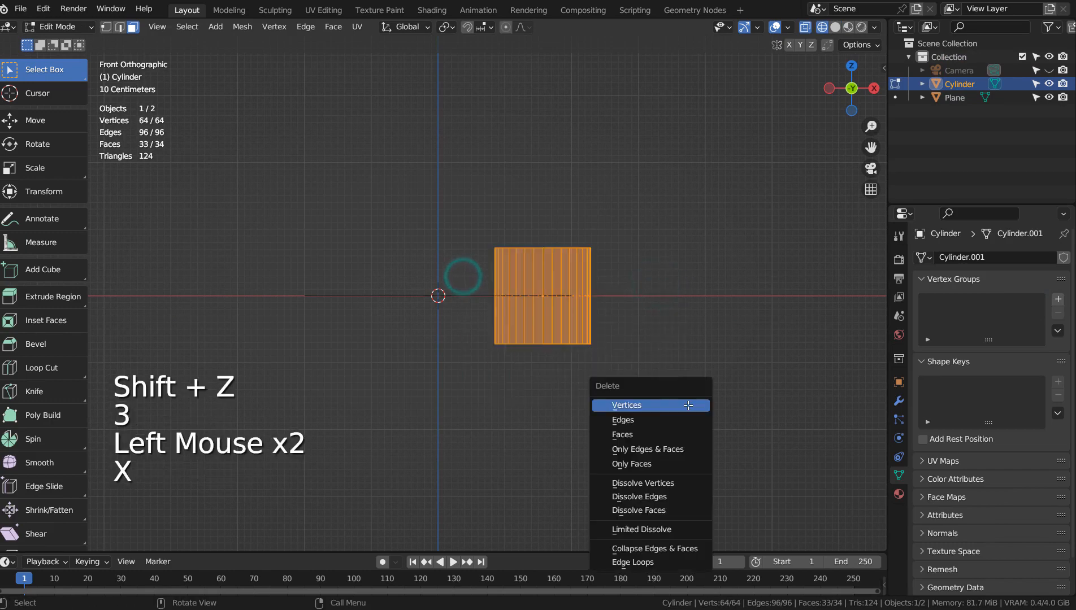
click(686, 433)
key(Tab)
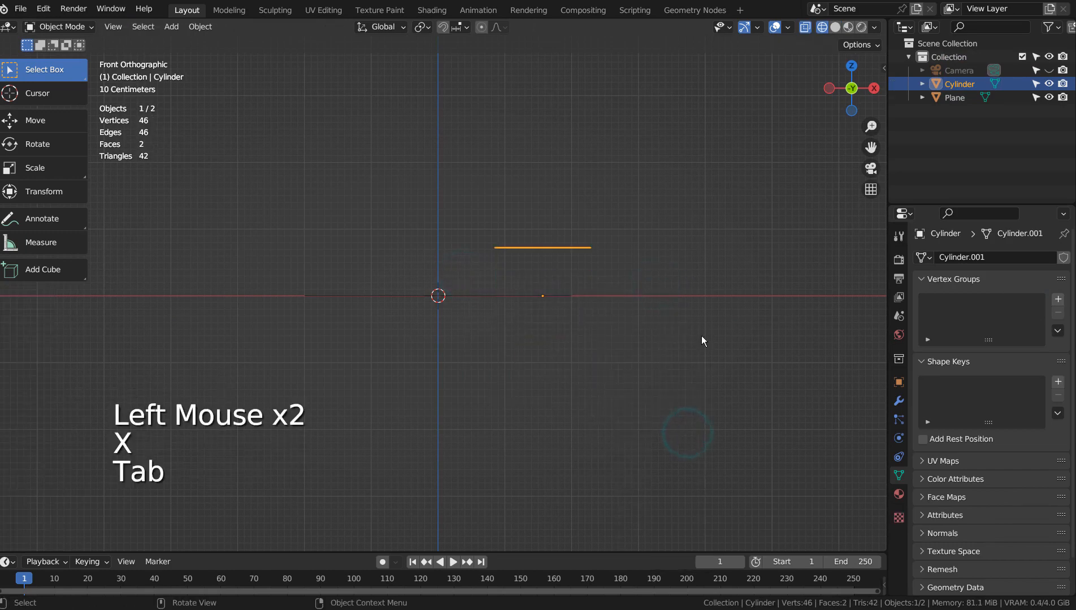
Return to the camera view and show the scene in rendered viewport shading.
key(KP_0)
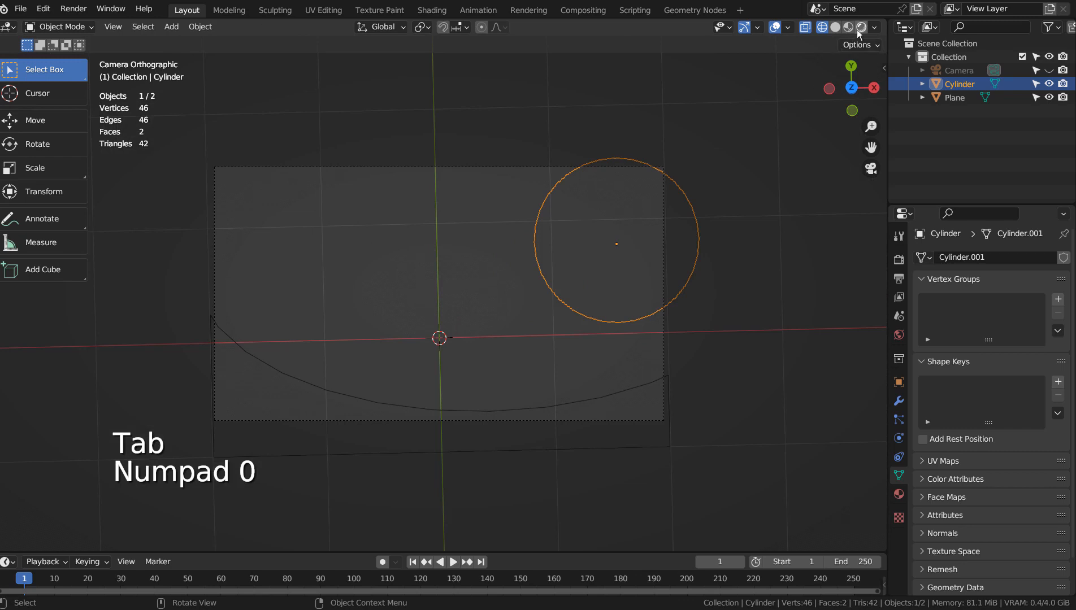
click(802, 210)
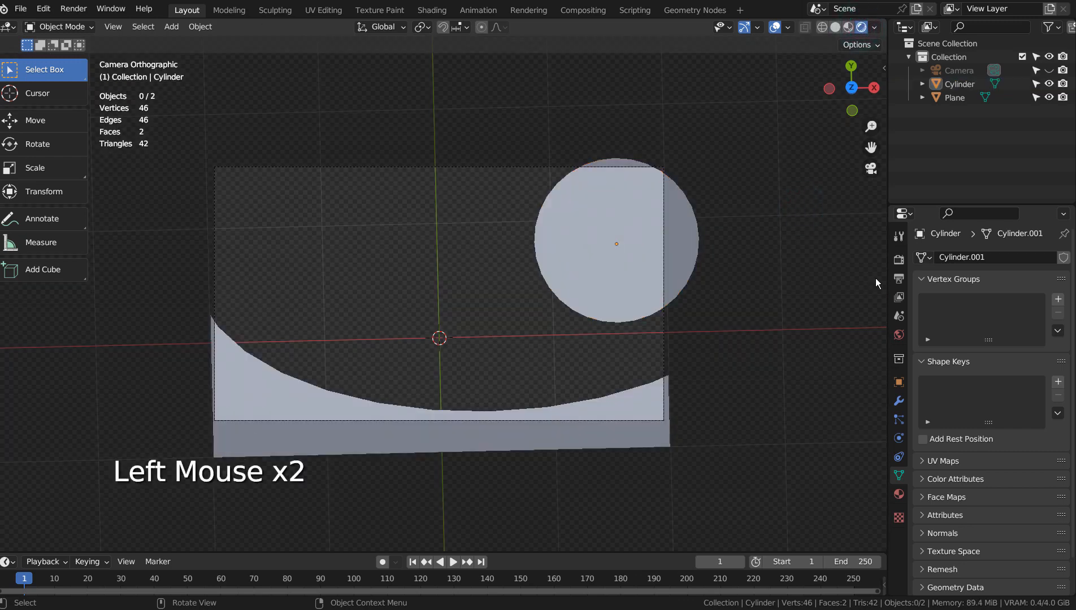
Switch the render engine to Workbench and render the scene as an image.
click(898, 260)
click(992, 257)
click(993, 285)
click(735, 279)
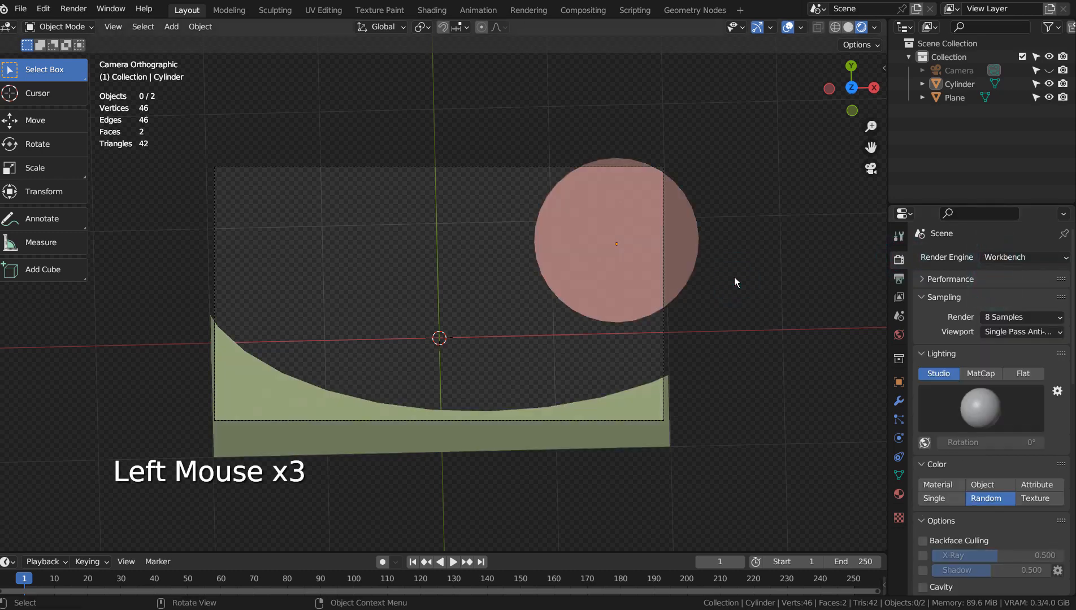
key(F12)
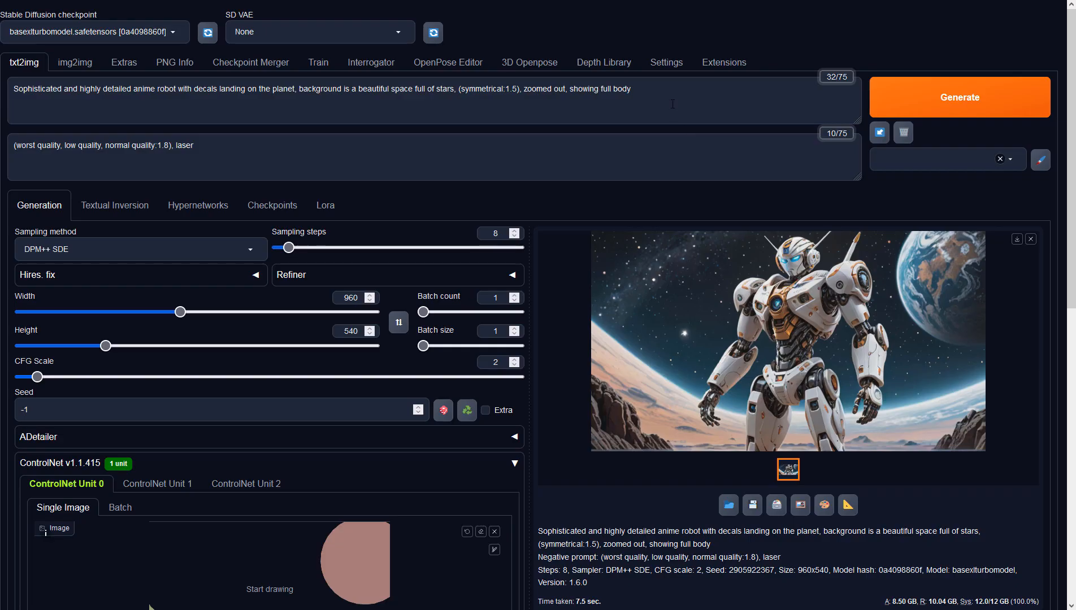
In the Stable Diffusion web UI, review the txt2img prompt, negative prompt, and the image width and height.
click(672, 103)
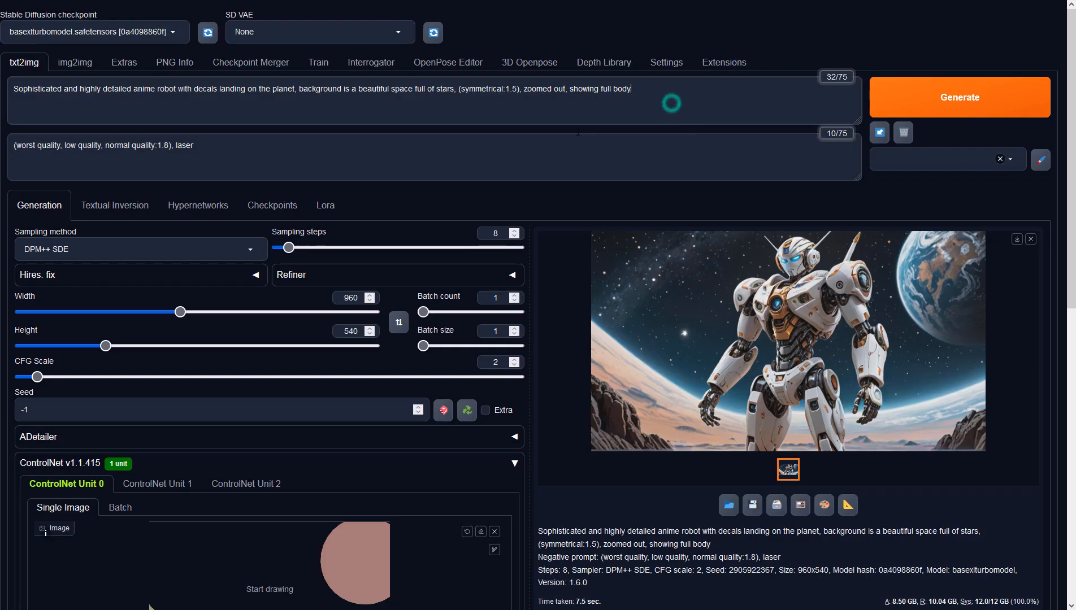
click(421, 152)
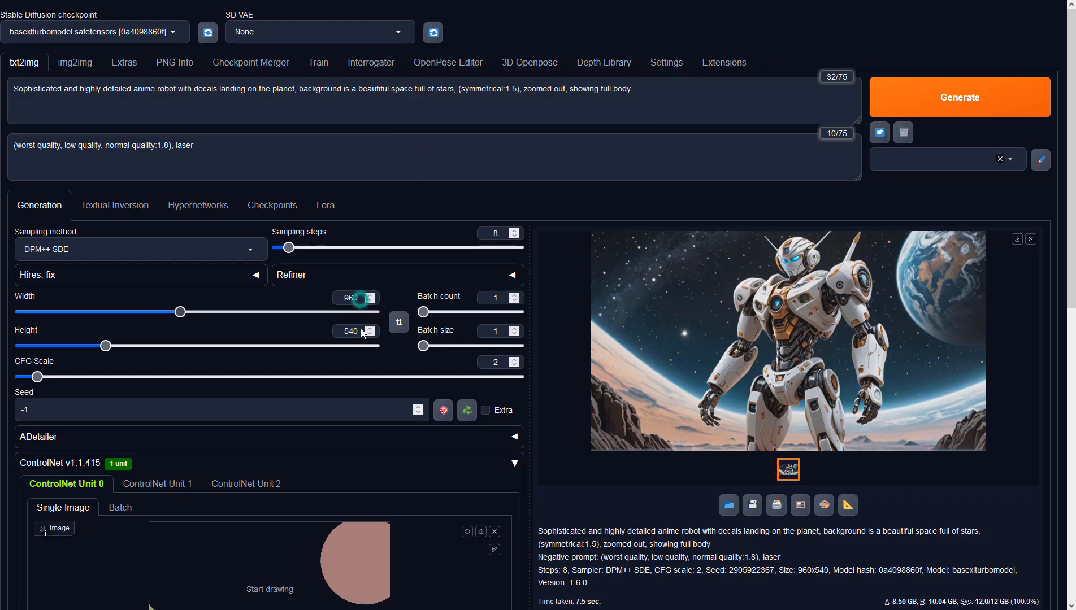
click(353, 298)
click(361, 331)
click(579, 539)
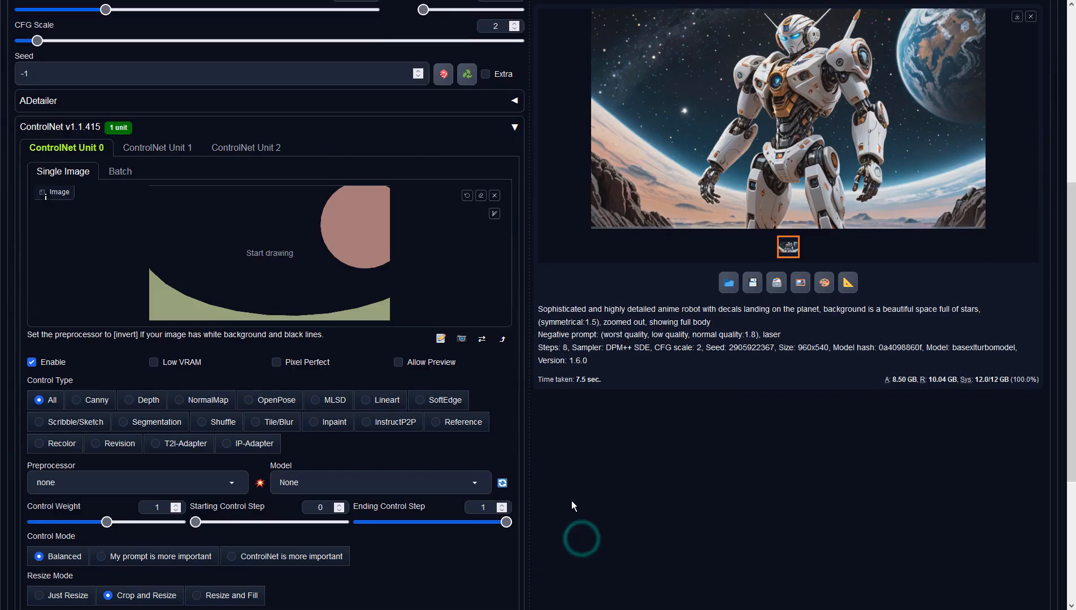
Set ControlNet Unit 0 to Depth with preprocessor none and the sai_xl_depth_256lora model.
scroll(579, 539, down, 5)
click(139, 400)
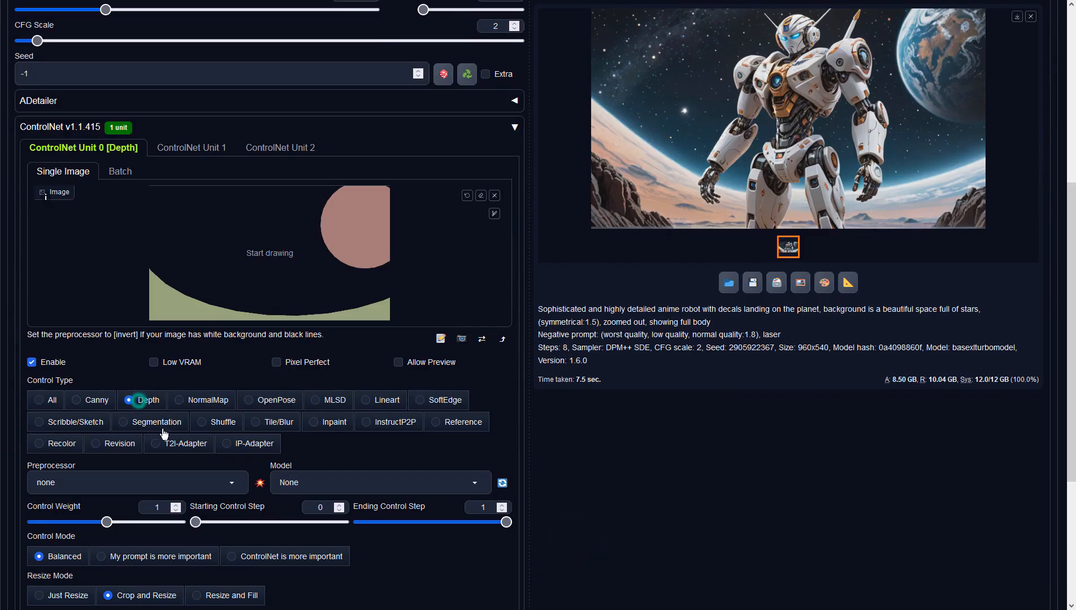
click(231, 483)
click(45, 417)
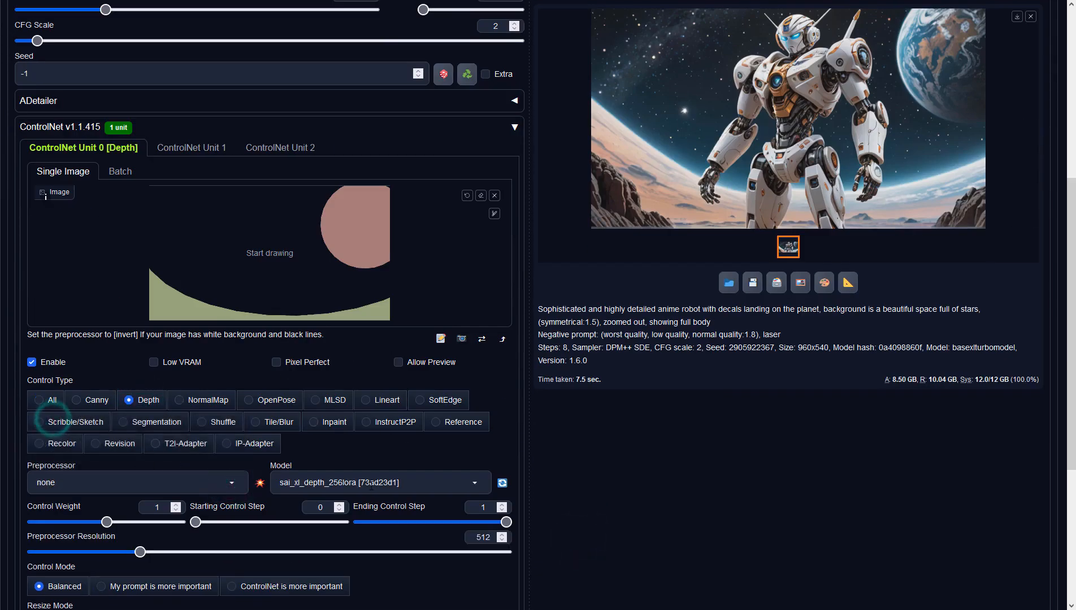
click(373, 483)
click(316, 465)
Generate the txt2img robot image guided by the ControlNet shapes and view the result enlarged.
scroll(781, 332, up, 6)
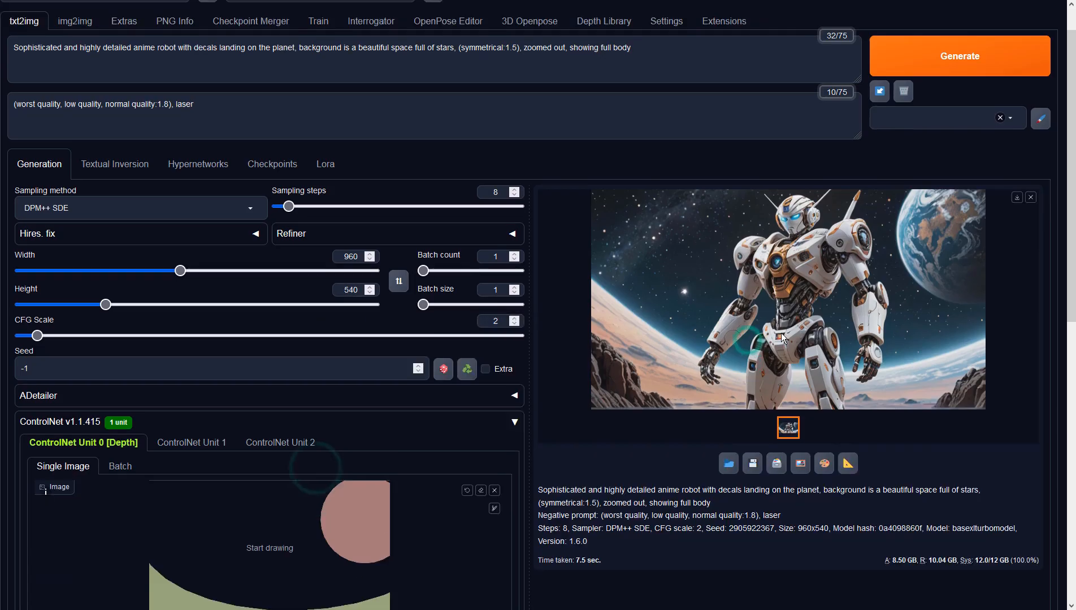
click(945, 98)
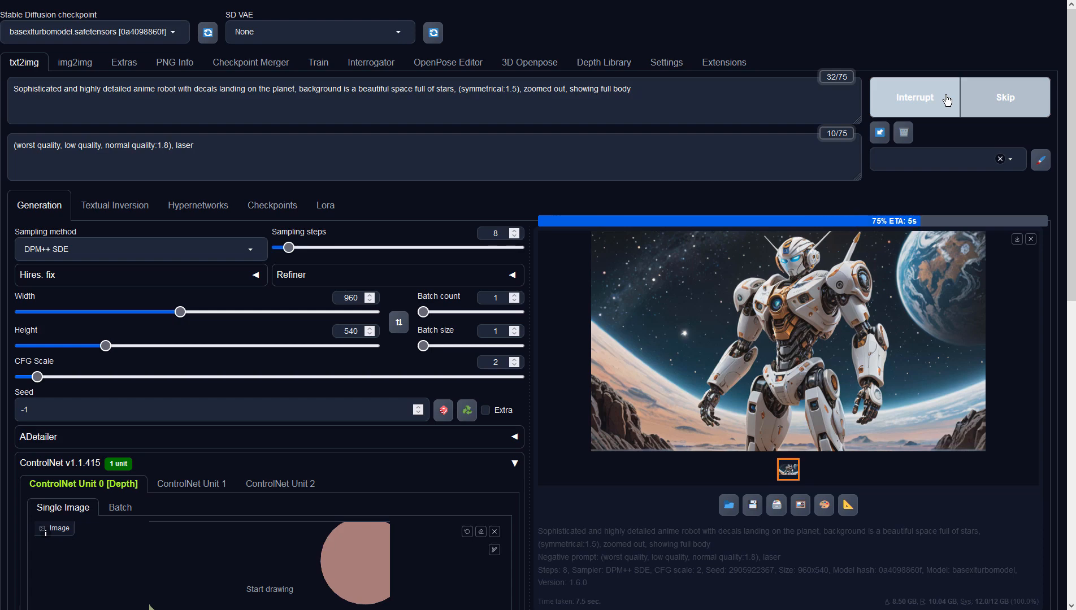
click(915, 271)
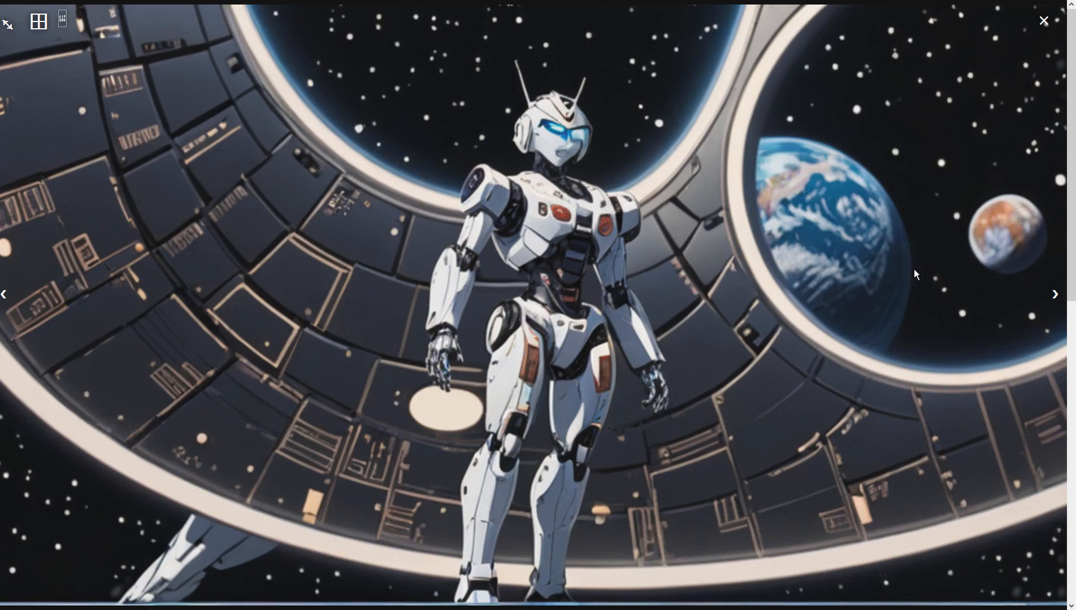
click(913, 269)
click(826, 425)
click(898, 222)
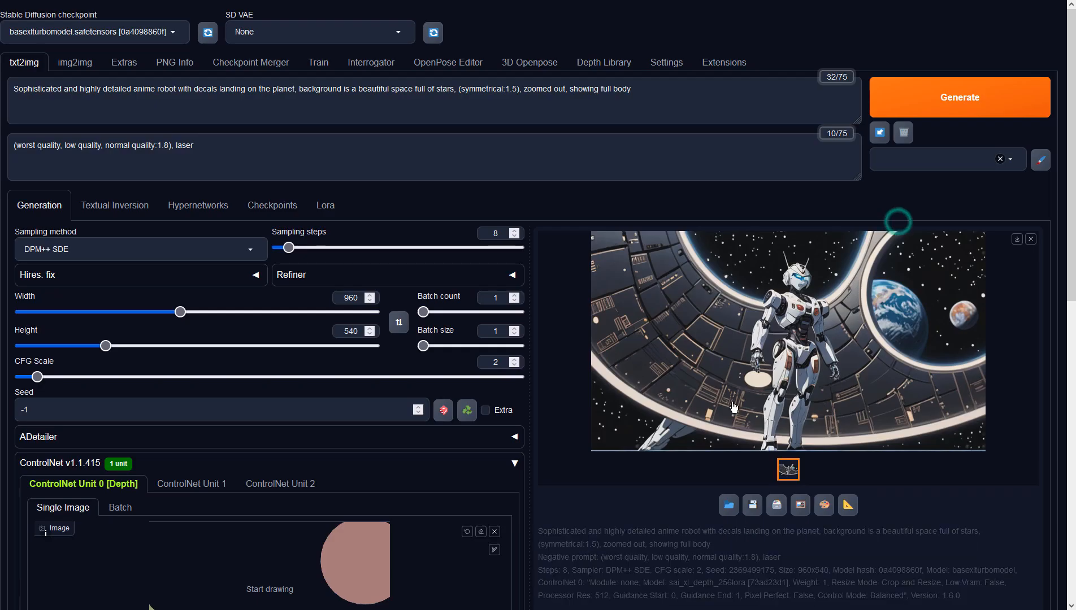
Send the generated robot image to img2img and set its sampling method to DPM++ SDE and CFG Scale to 2.
click(801, 509)
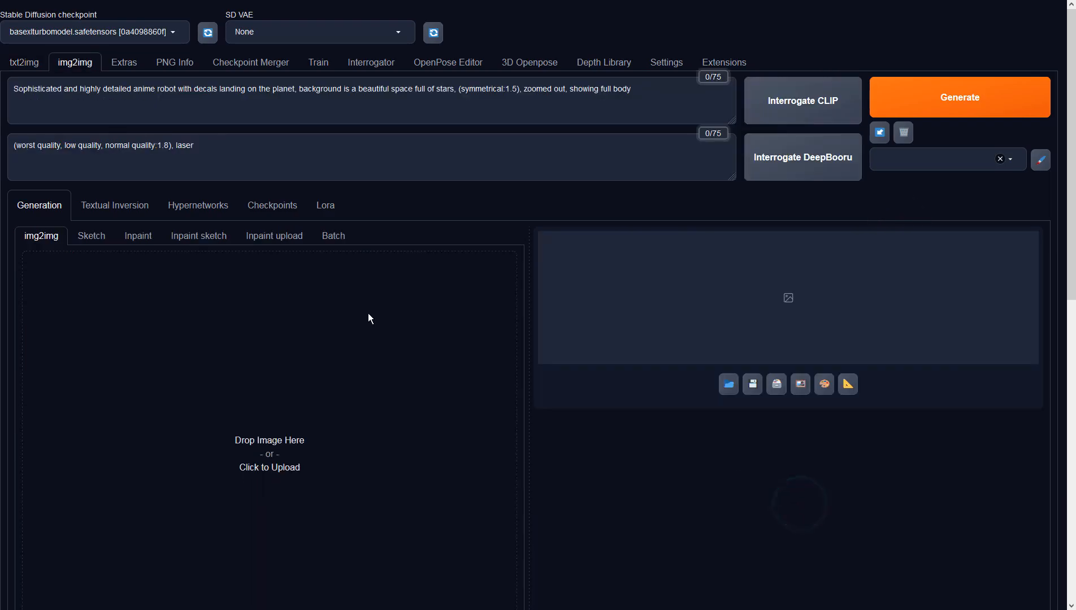
scroll(368, 314, down, 5)
scroll(369, 318, down, 3)
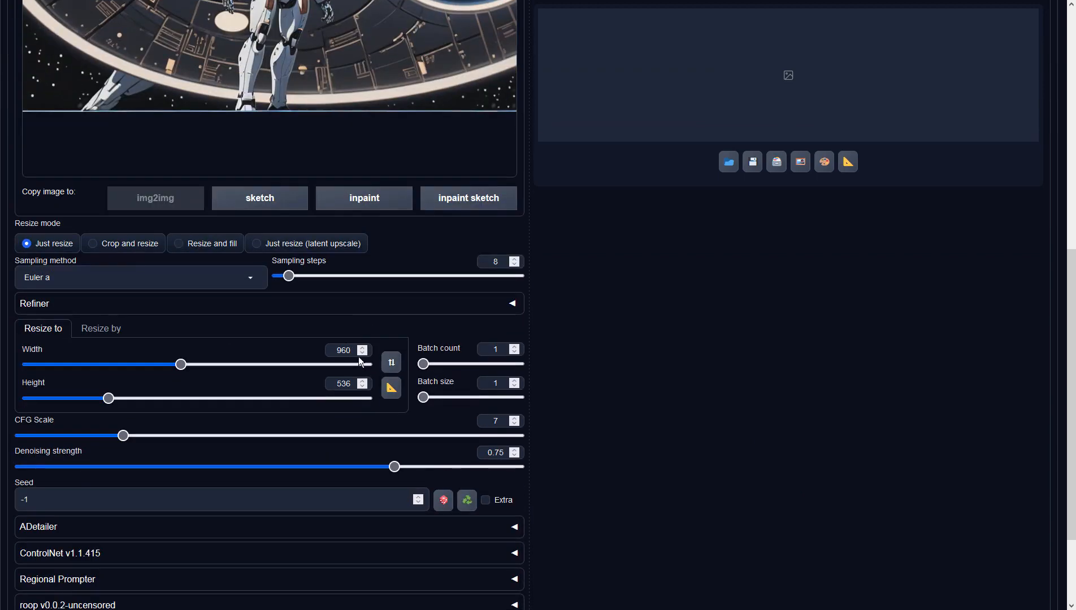
click(250, 276)
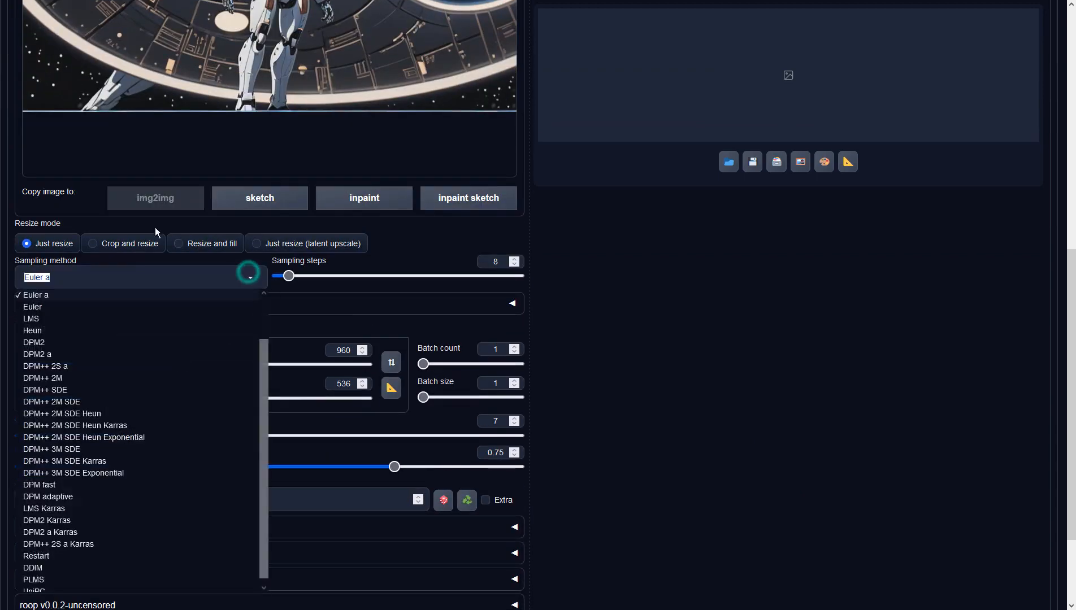
click(61, 390)
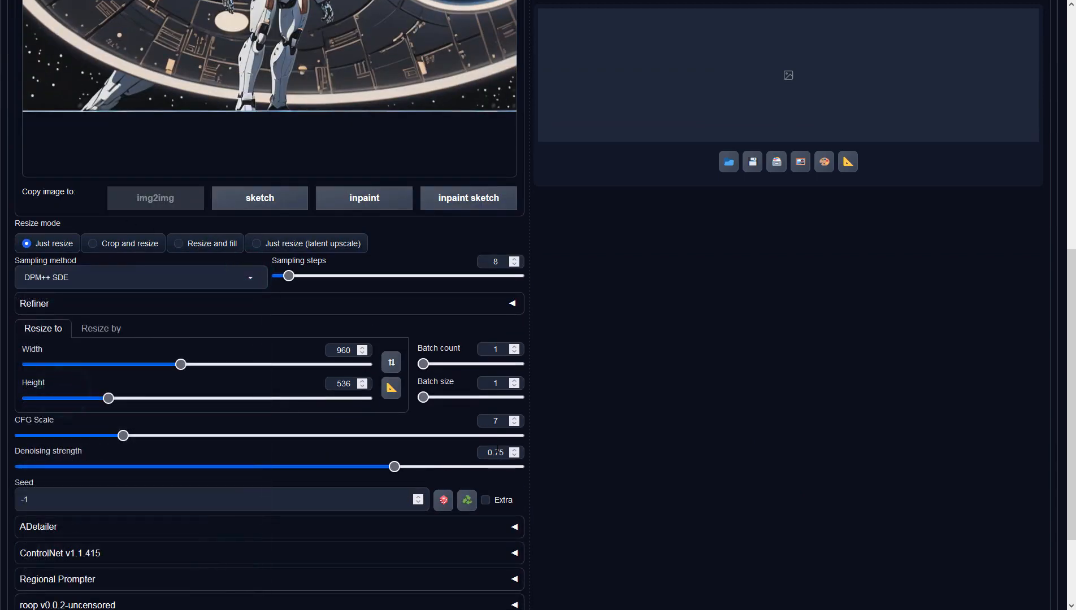
text(2)
Try an img2img generation from the sent robot image and view the result enlarged.
scroll(670, 406, up, 9)
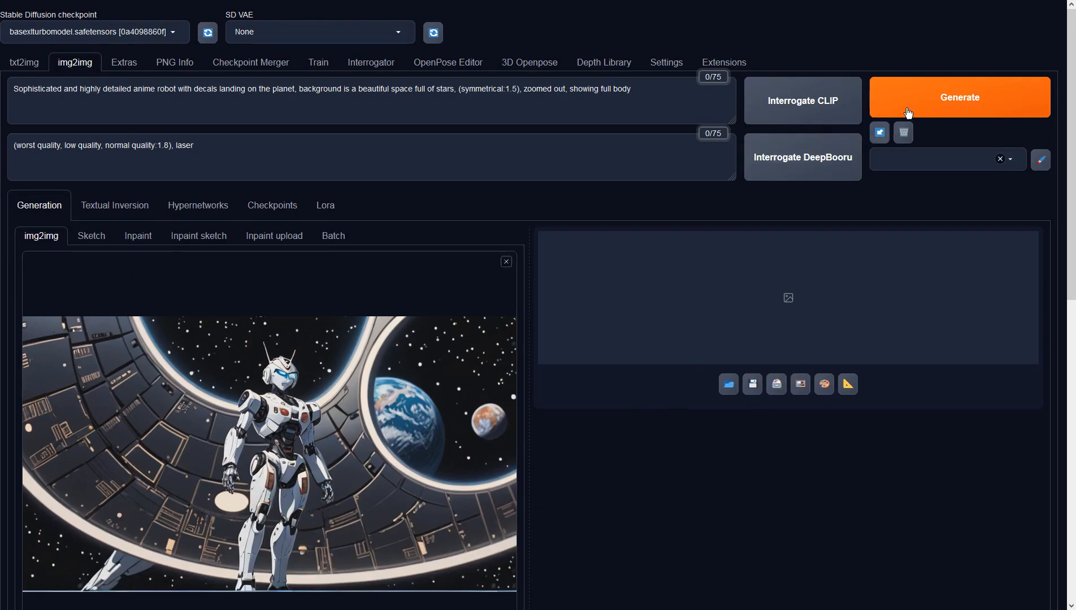
click(907, 113)
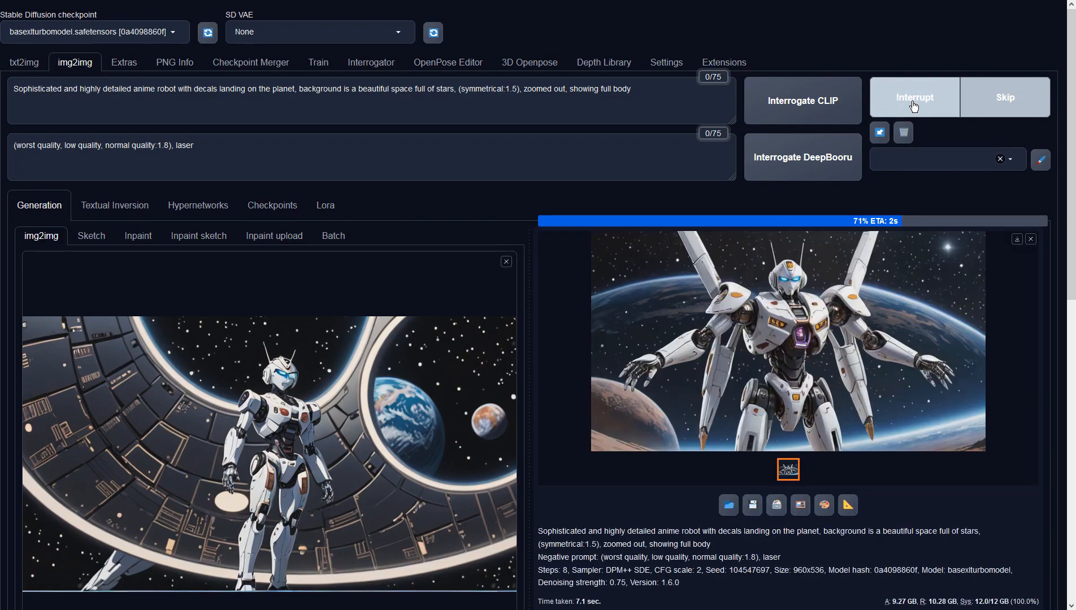
click(930, 292)
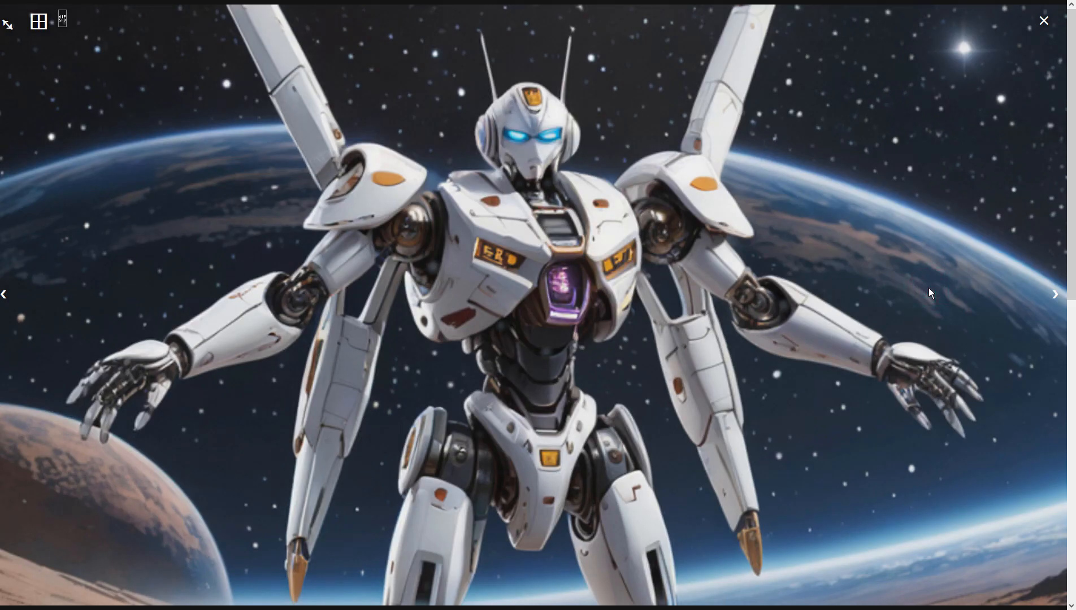
click(929, 289)
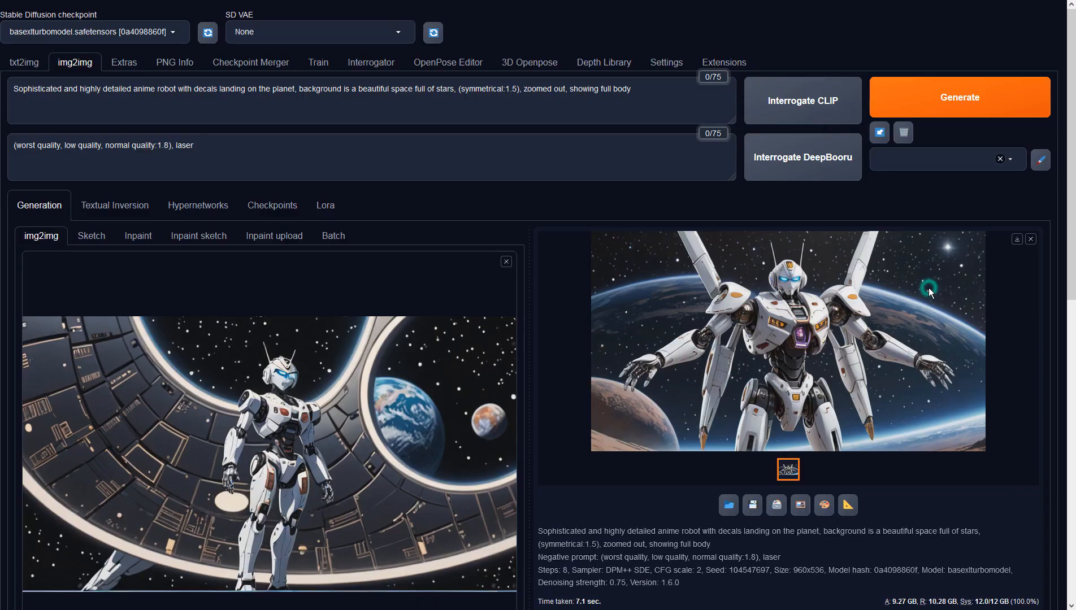
Lower the denoising strength to 0.6, generate the img2img image again and view the result enlarged.
scroll(479, 431, down, 2)
scroll(479, 430, down, 8)
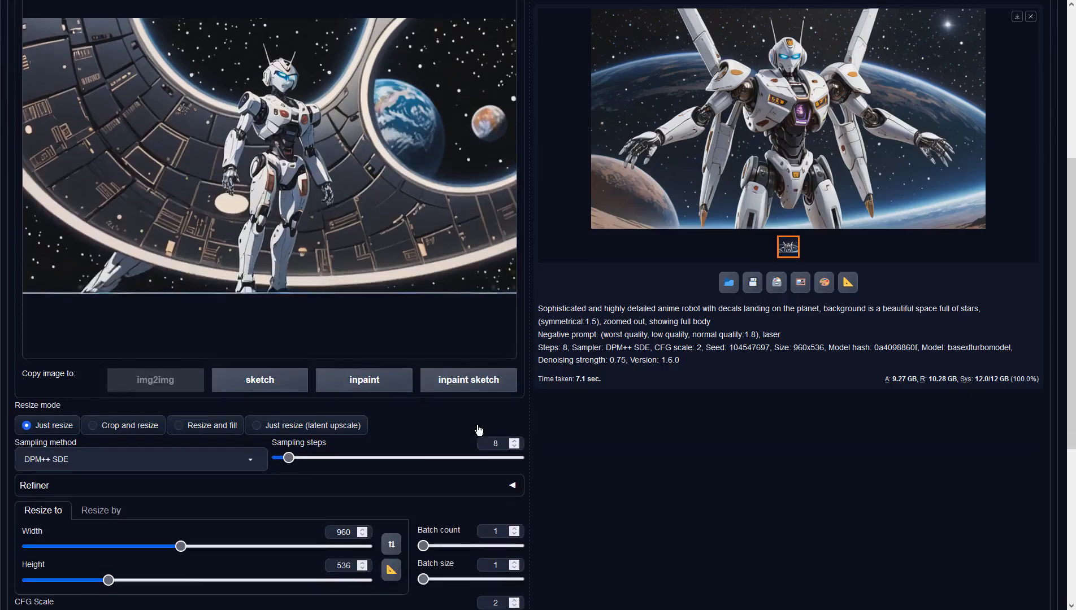
drag(396, 421, 315, 421)
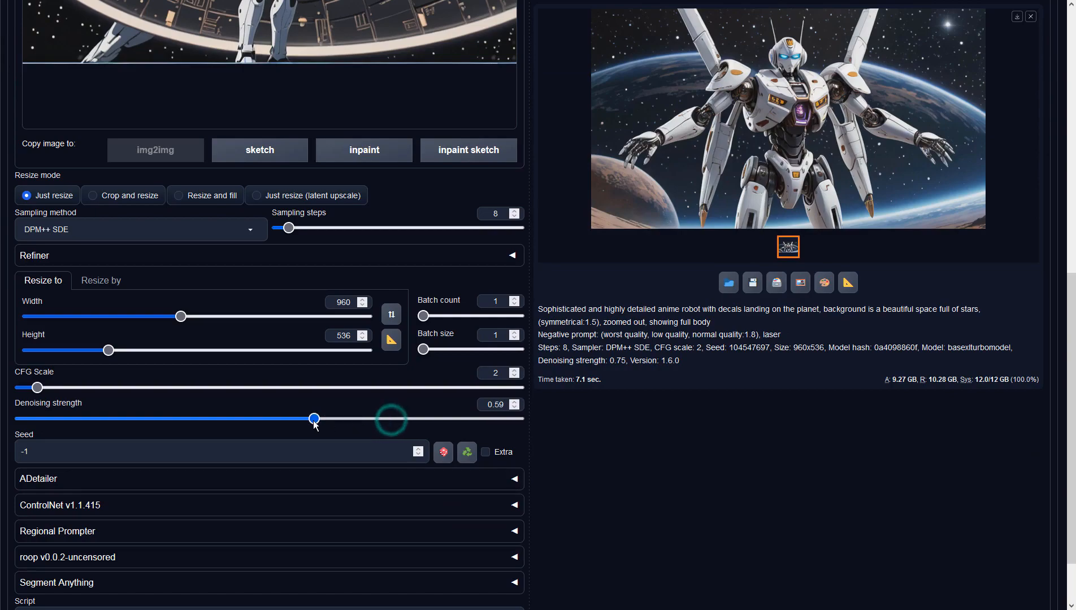
scroll(322, 424, up, 10)
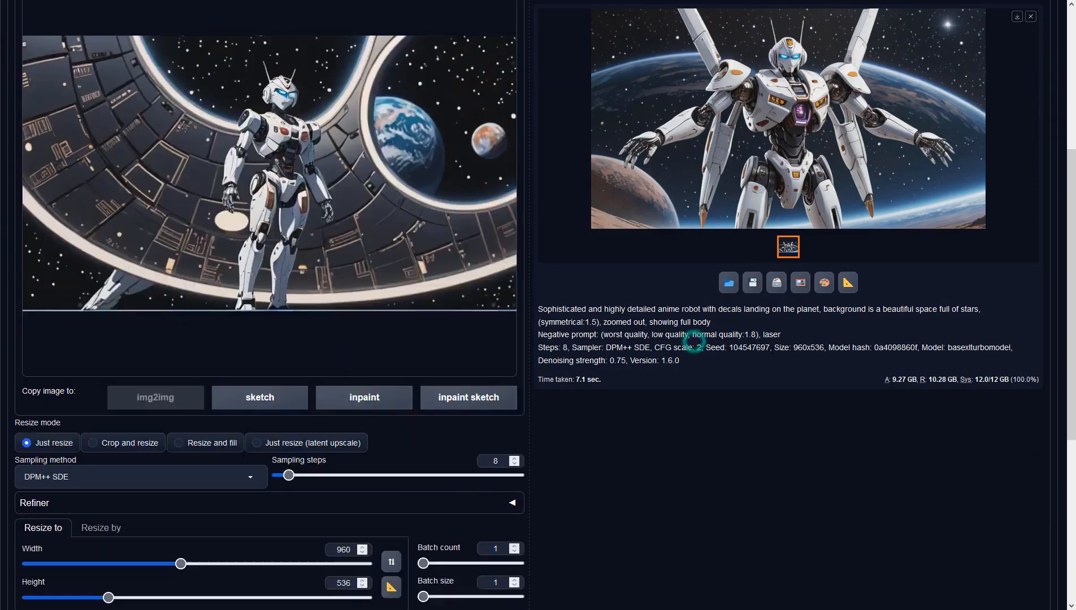
click(923, 110)
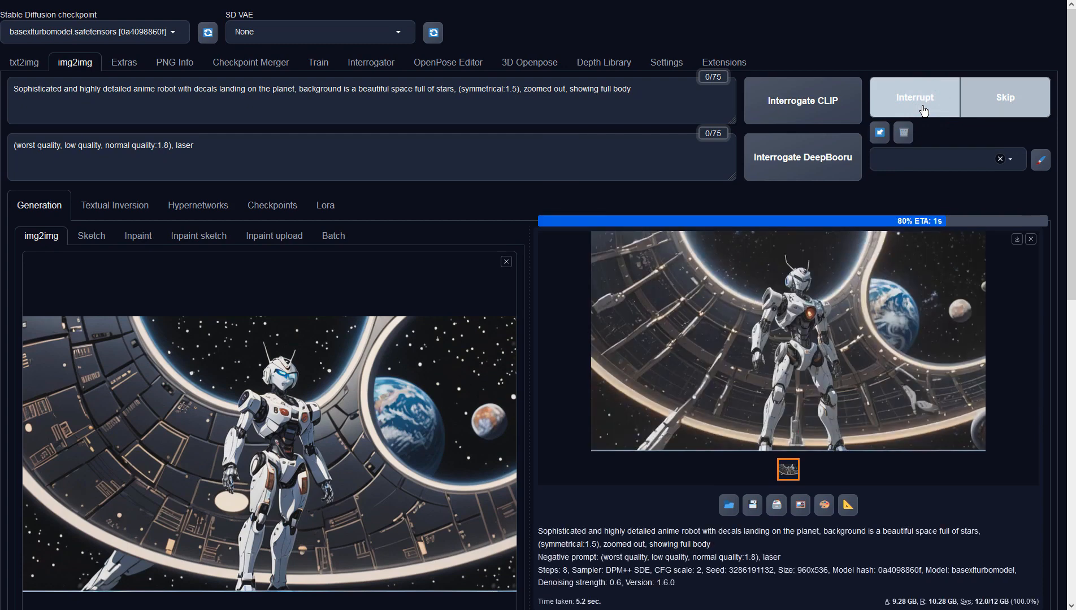
click(911, 304)
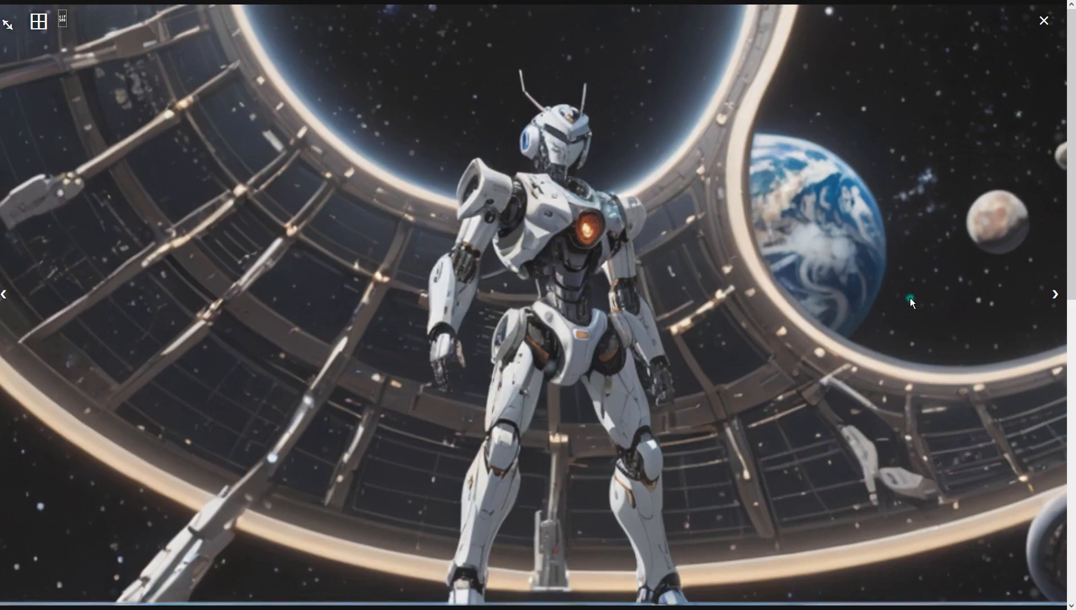
click(910, 299)
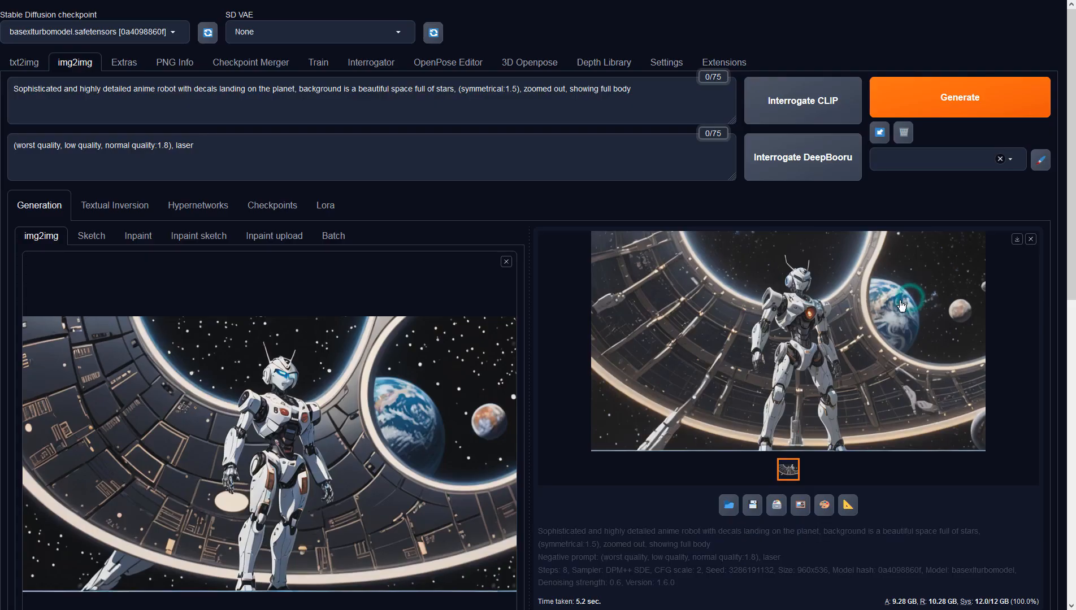
Feed the result back in as the img2img source, generate another variation and view it enlarged.
click(800, 504)
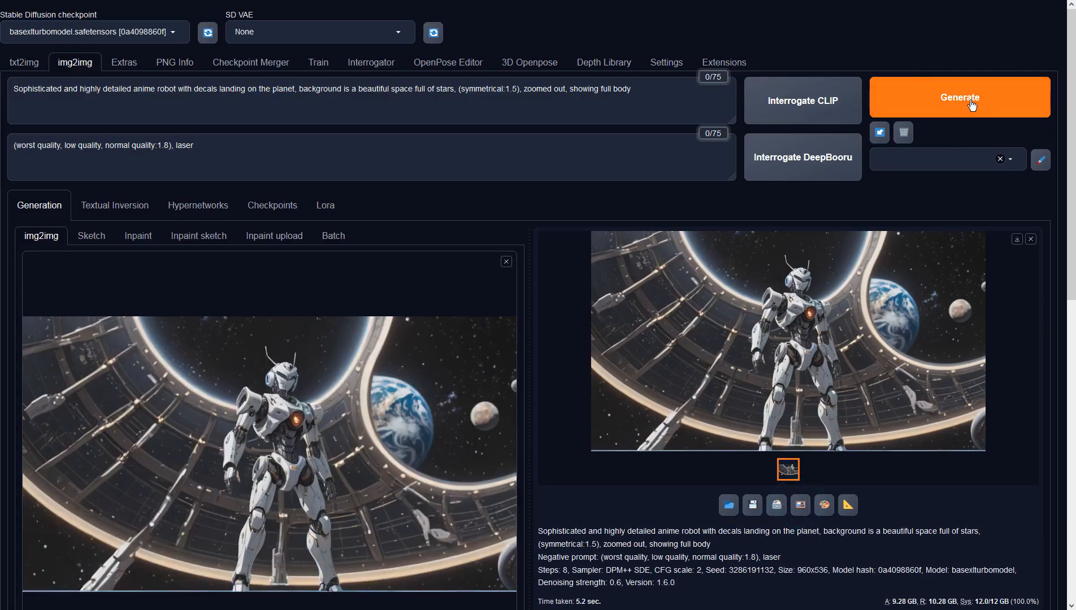
click(970, 101)
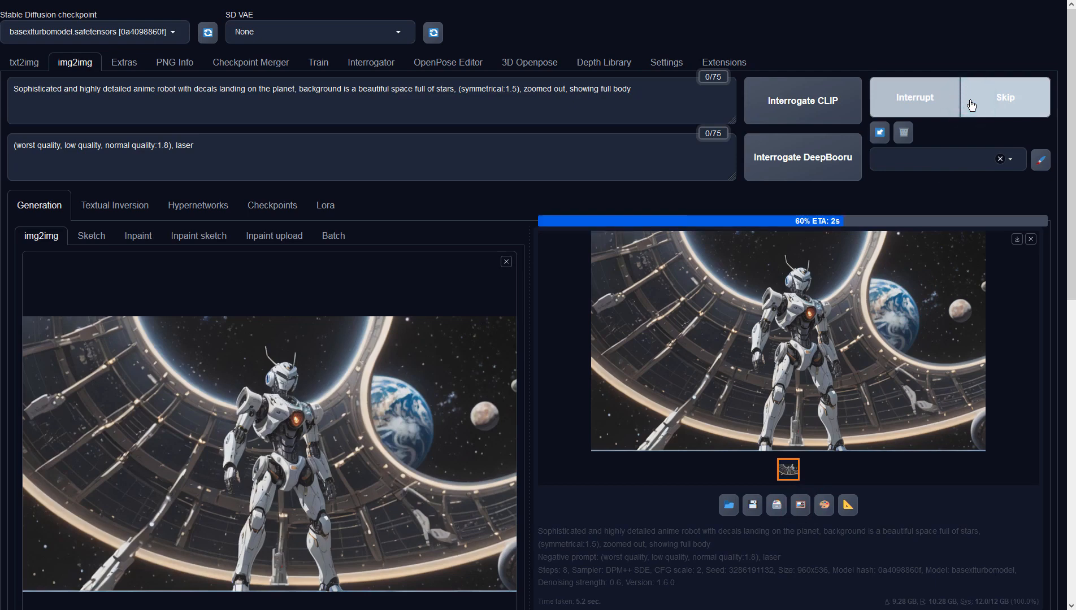
click(916, 293)
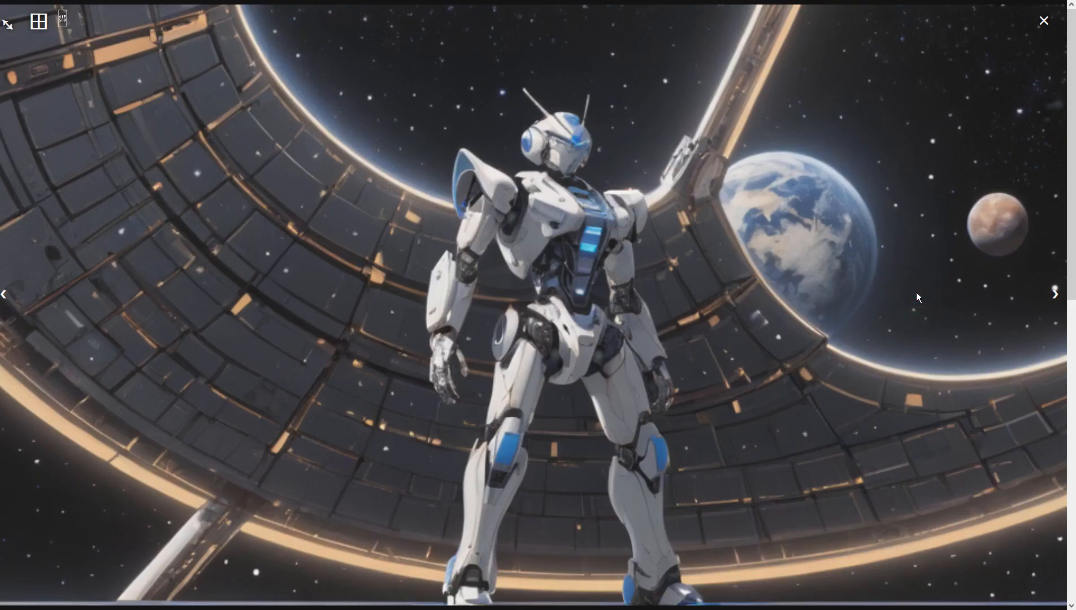
click(916, 293)
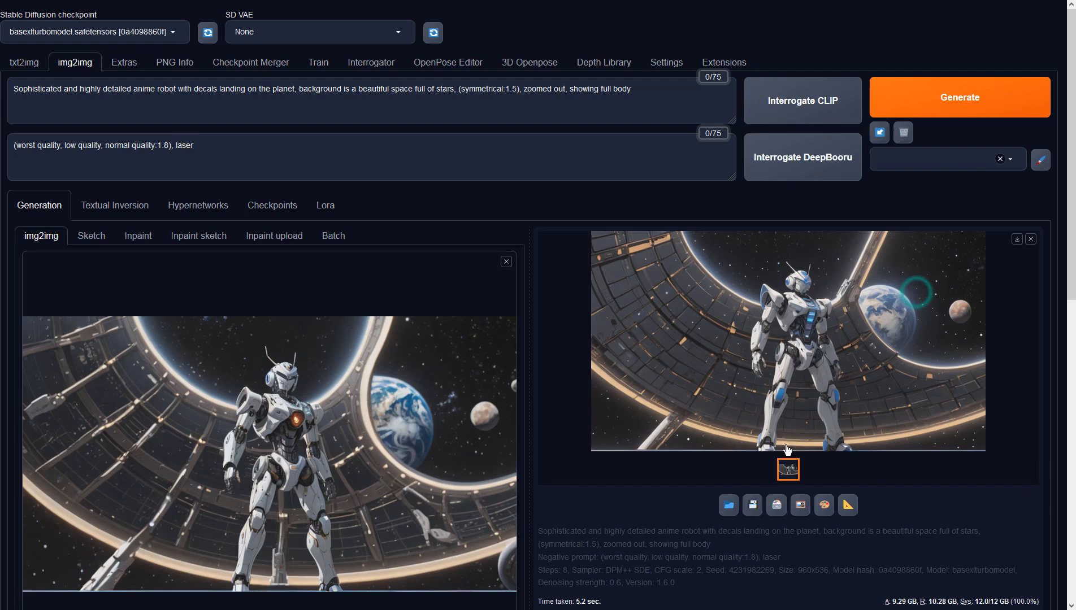
Send the newest robot image to img2img and Extras, choosing 4x-UltraSharp as Upscaler 1 with a resize factor of 1.
click(800, 505)
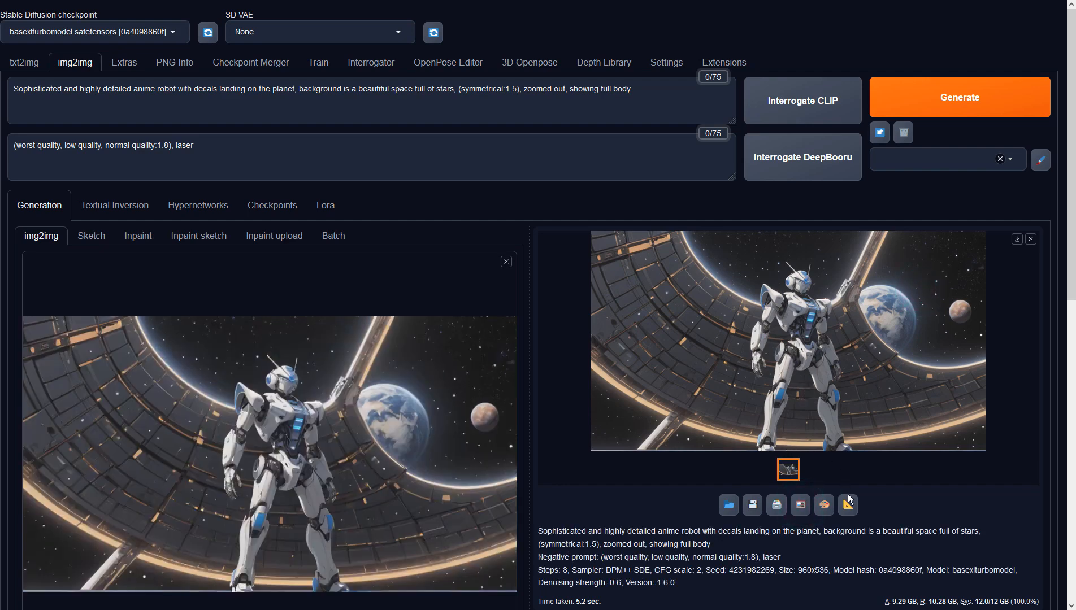
click(849, 506)
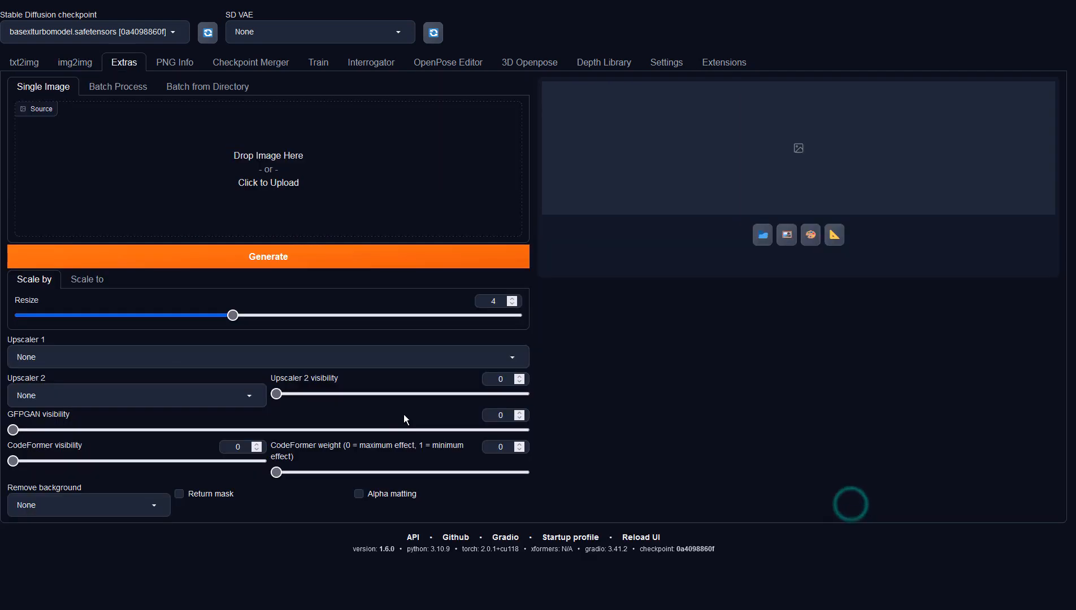
click(92, 357)
click(62, 267)
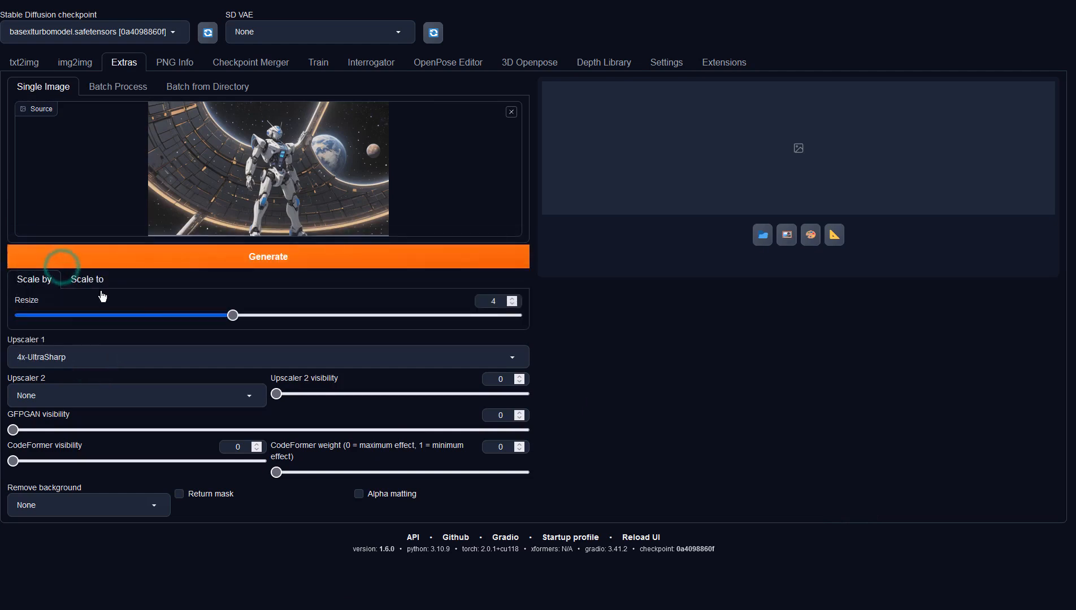
drag(236, 315, 219, 314)
Run the upscale and check the result enlarged before returning to the txt2img page.
click(152, 259)
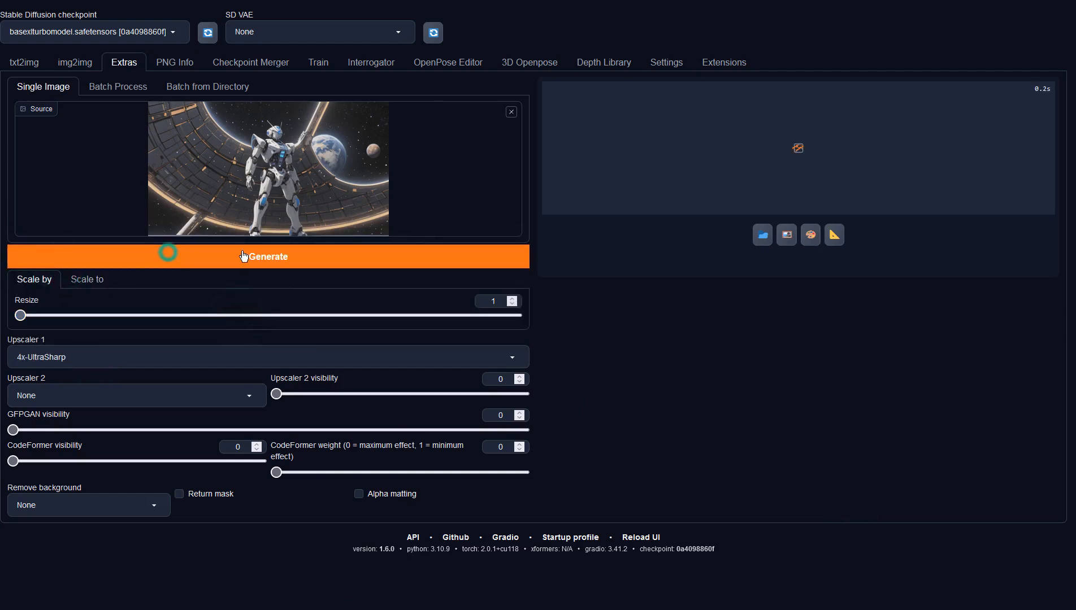
click(896, 144)
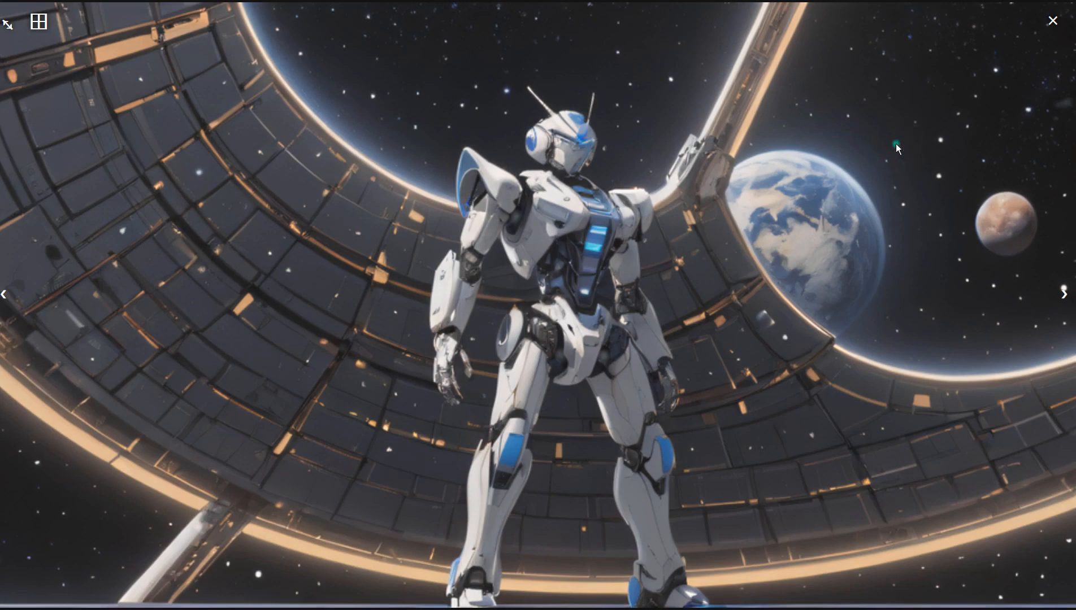
click(896, 149)
click(27, 63)
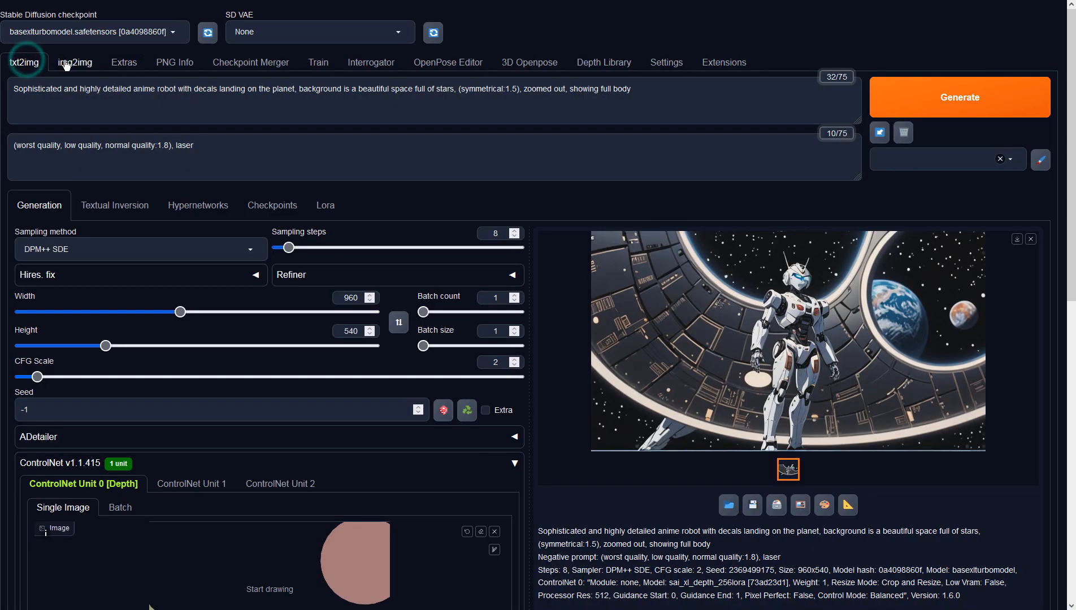
Return to img2img, generate another variation from the current robot source image and view it enlarged.
click(74, 63)
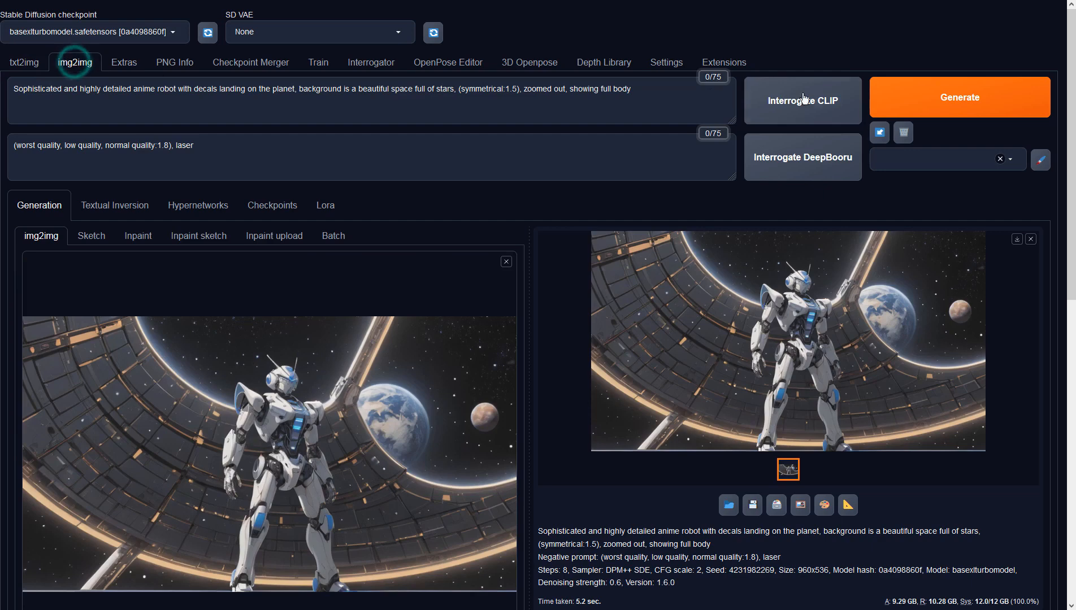
click(916, 103)
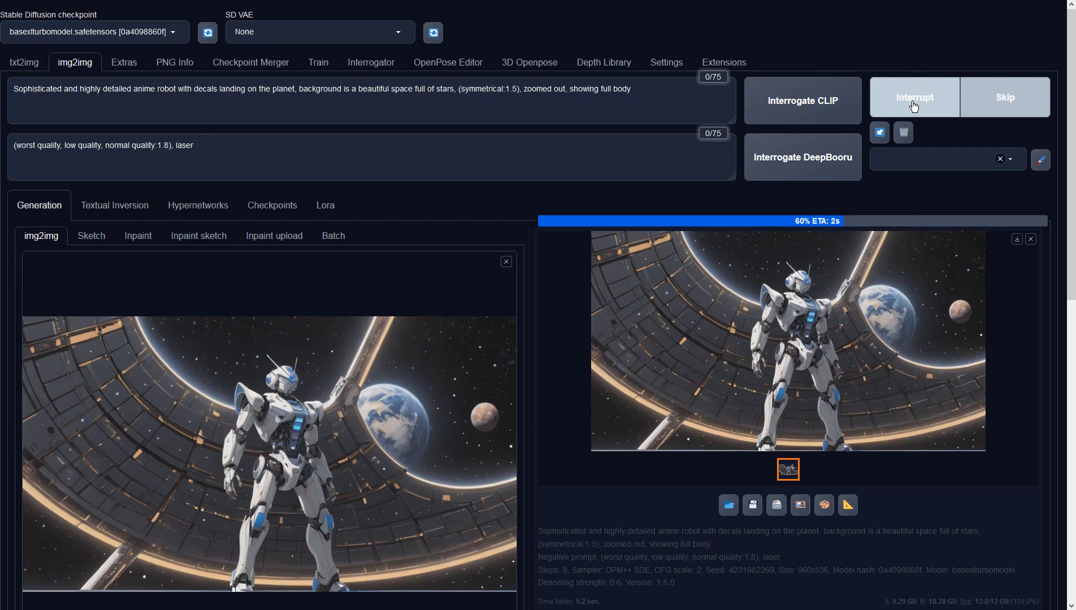
click(913, 316)
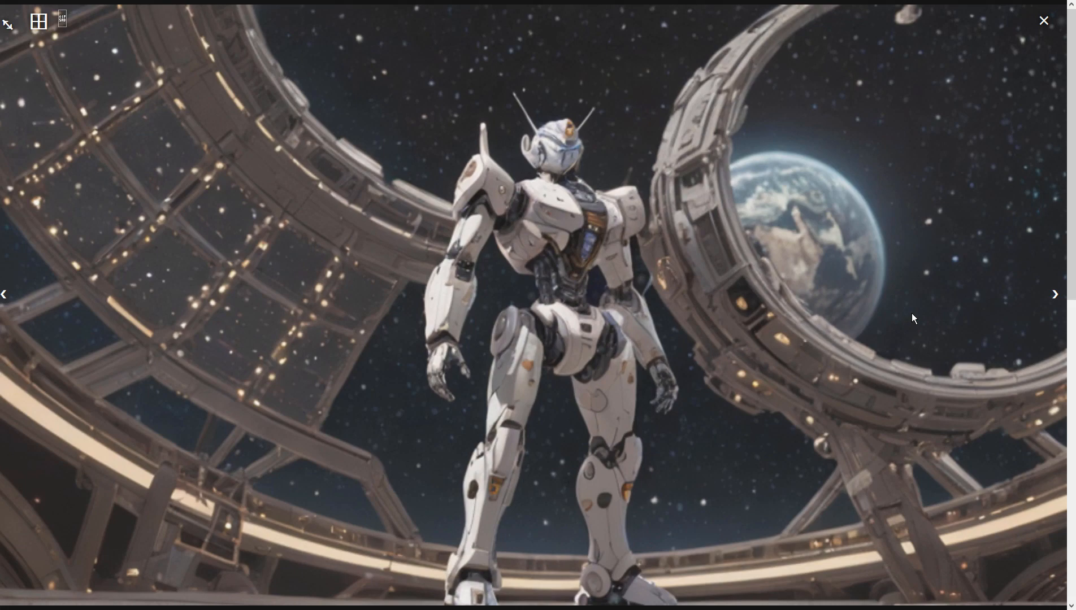
click(910, 313)
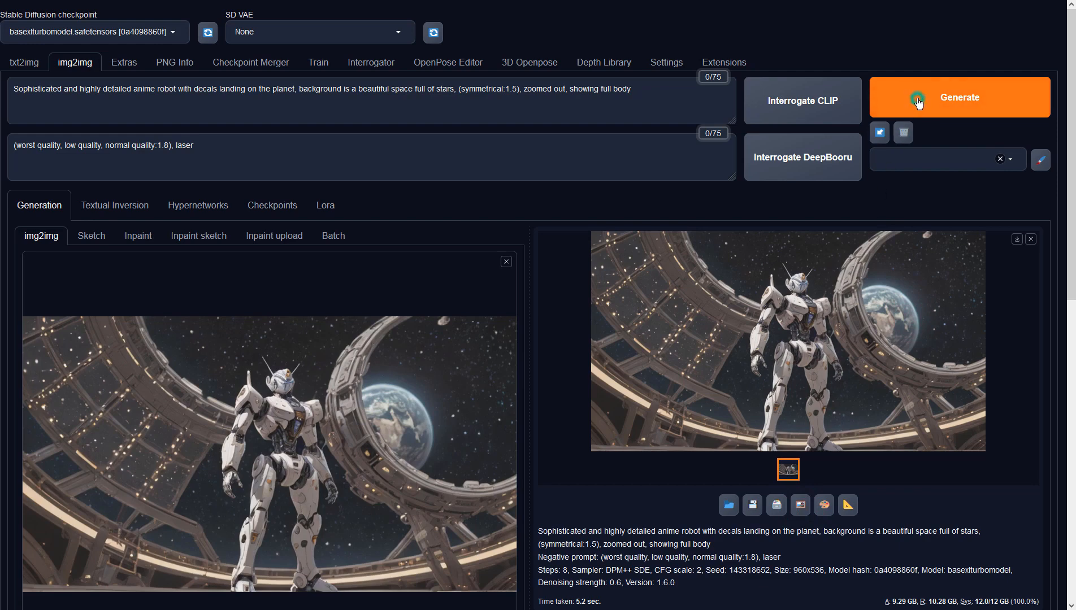
Use the new result as the img2img source, generate two more variations and view each one enlarged.
click(916, 101)
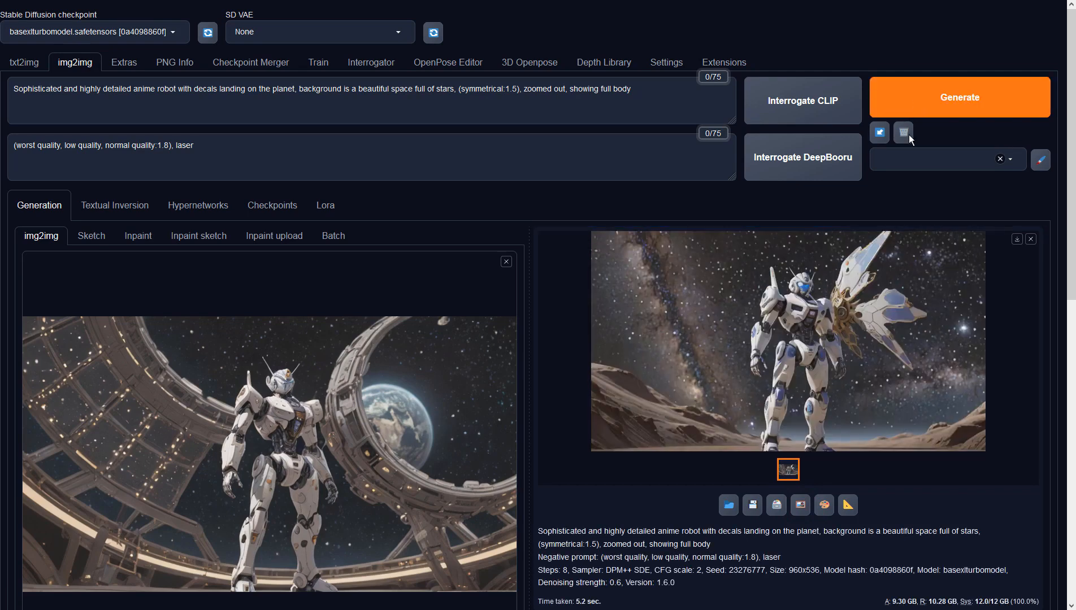
click(887, 305)
click(888, 305)
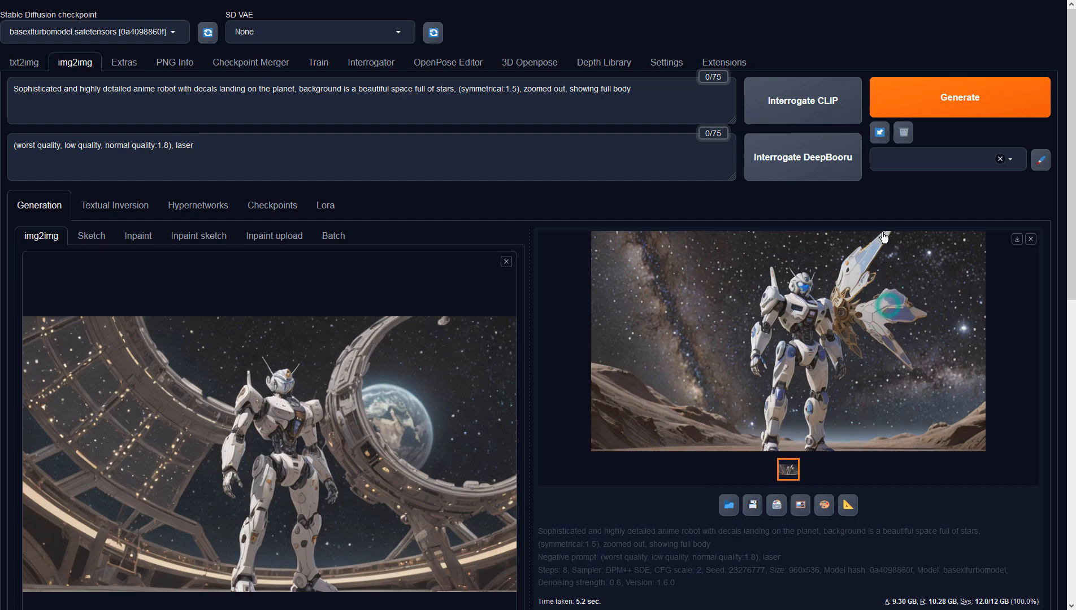
click(903, 97)
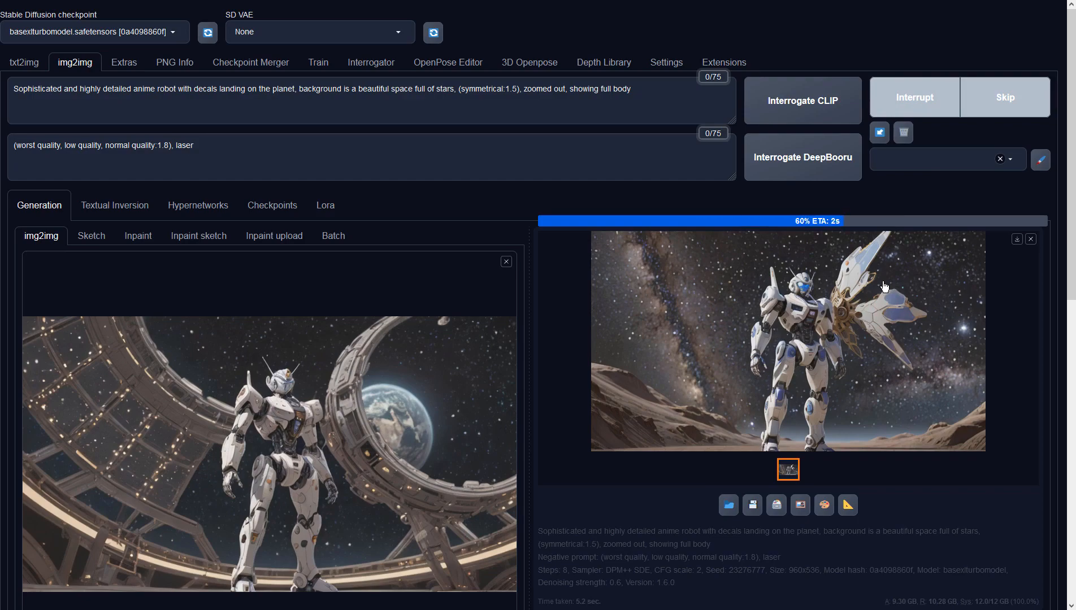
click(884, 287)
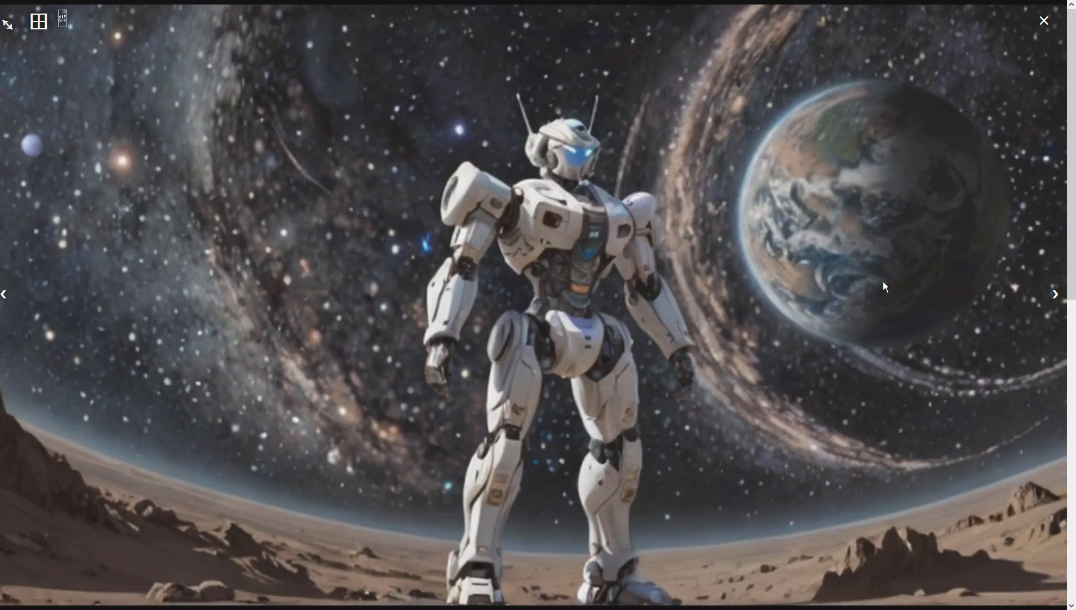
click(883, 283)
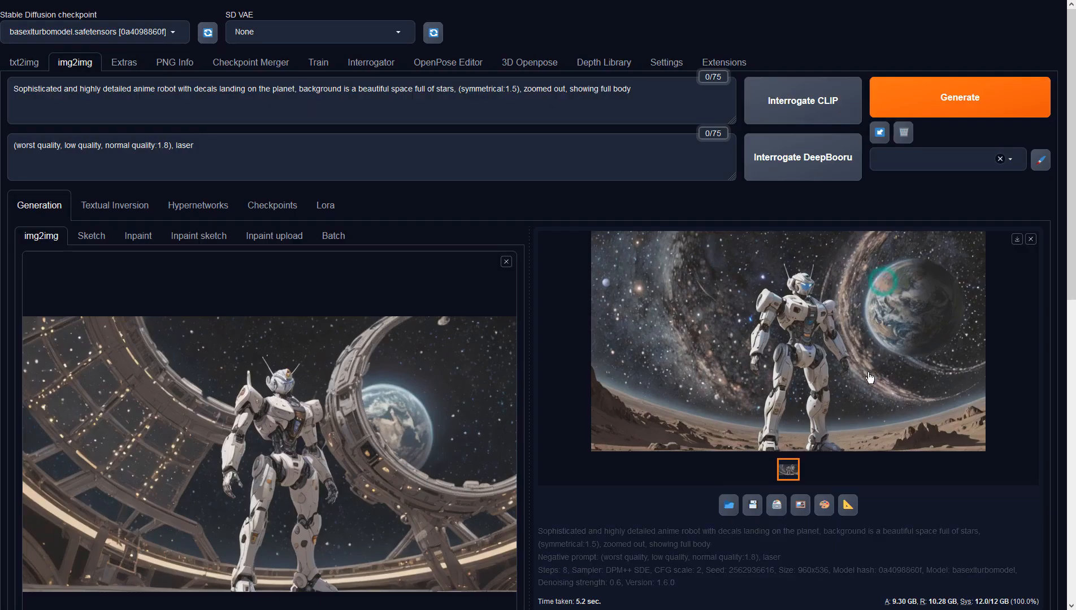
Send the latest robot image to Extras, upscale it with 4x-UltraSharp at a resize factor of 1 and view it enlarged.
click(847, 505)
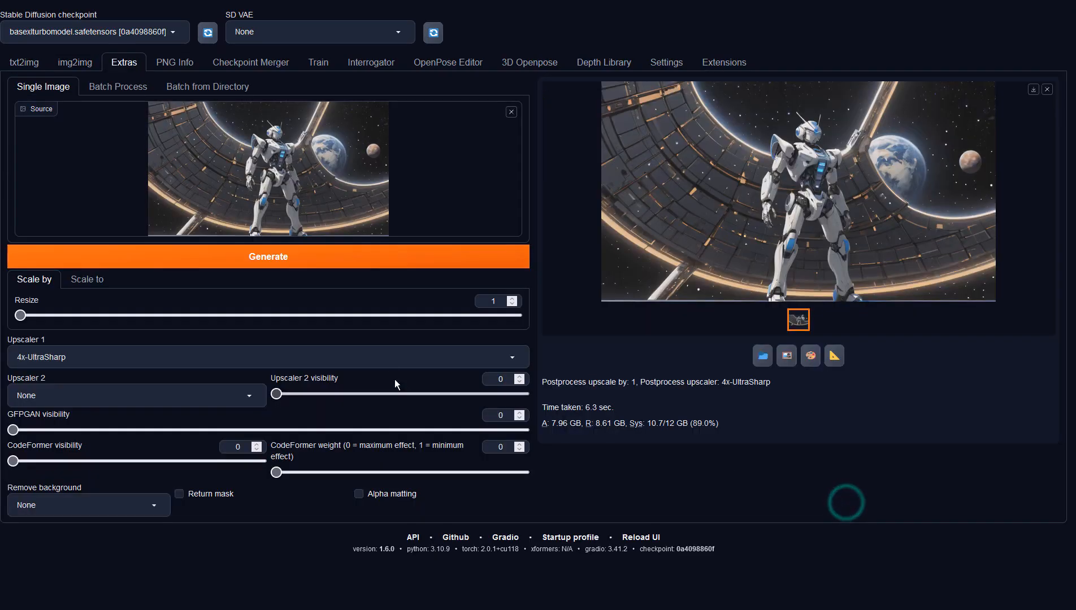
click(364, 261)
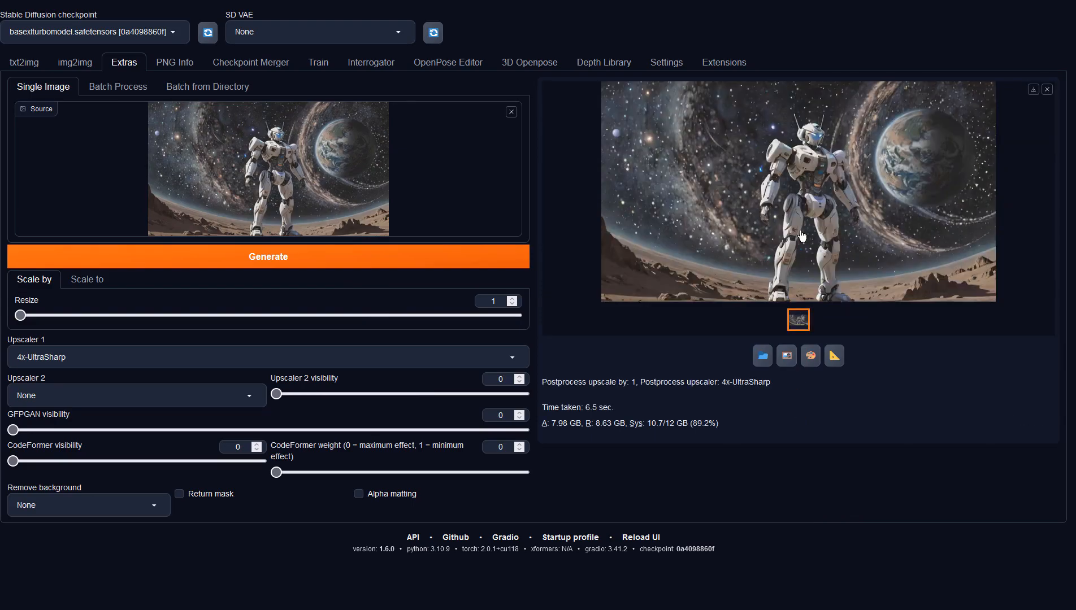
click(801, 235)
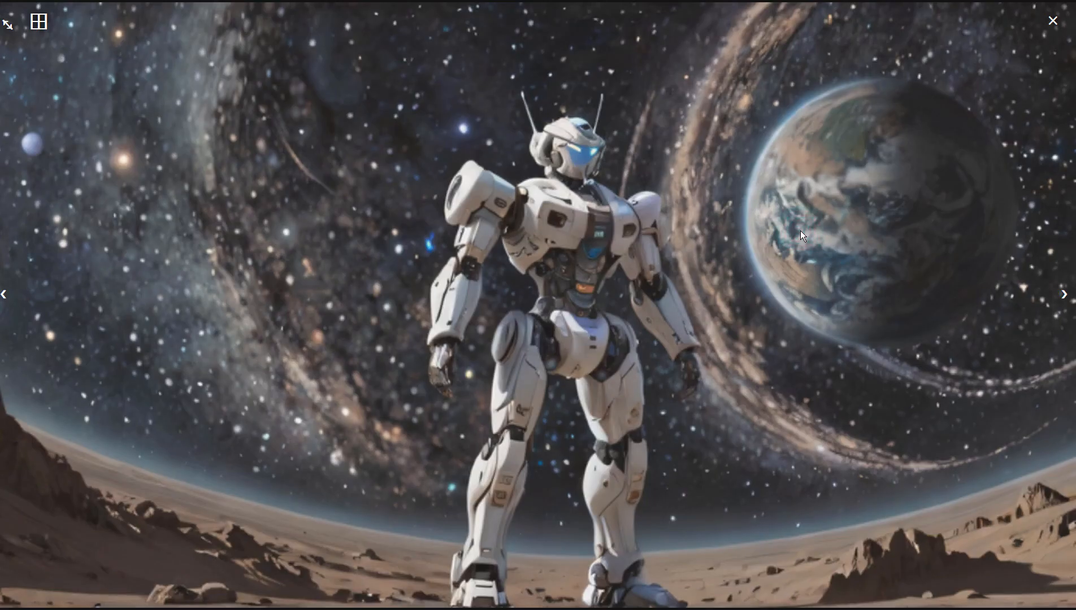